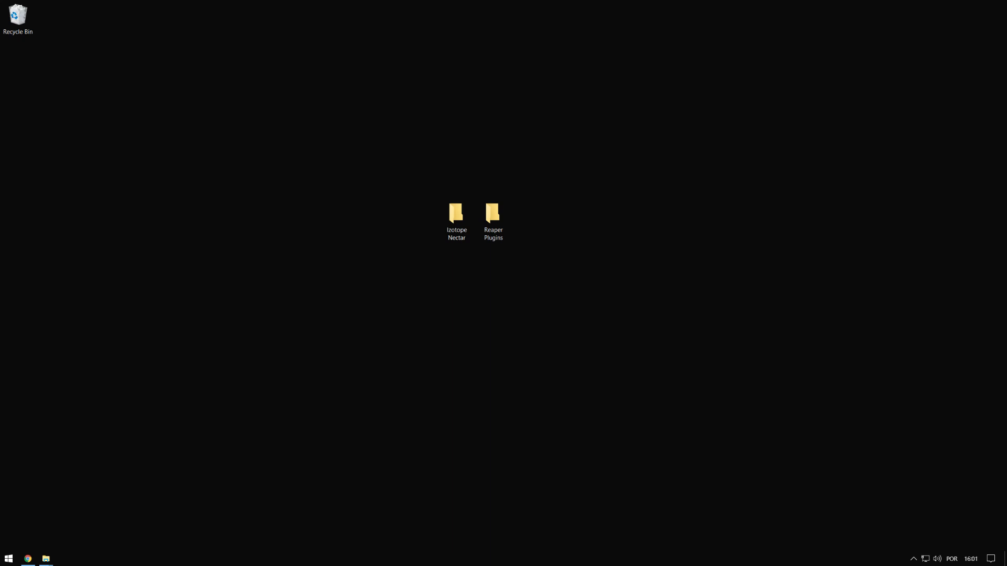
Step: Look inside the Izotope Nectar folder on the desktop and close it again
double_click(456, 216)
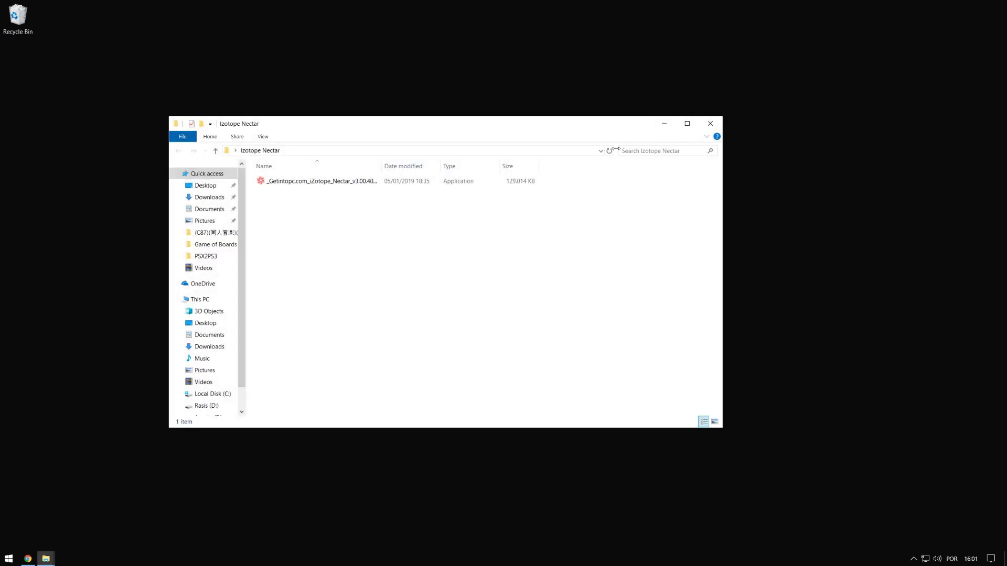
click(710, 124)
click(493, 225)
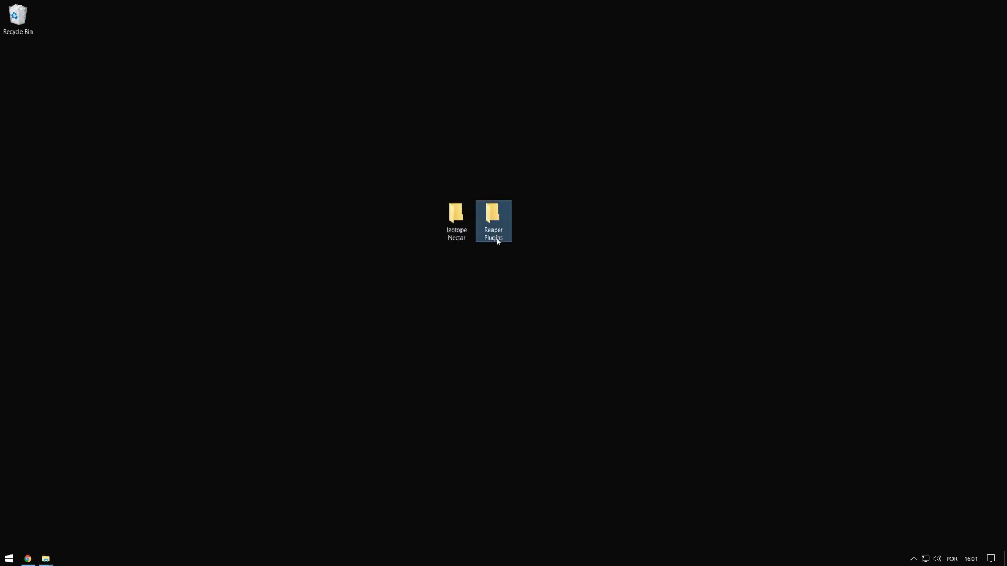
click(443, 230)
click(609, 215)
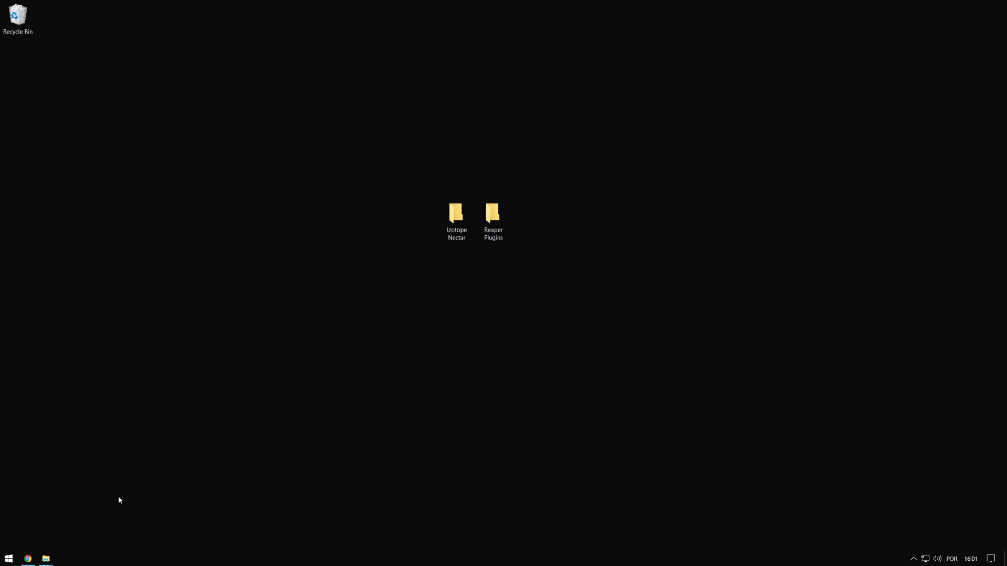
Step: Switch to Chrome and view the BM800 microphone and Behringer UMC22 audio interface product pages
click(28, 558)
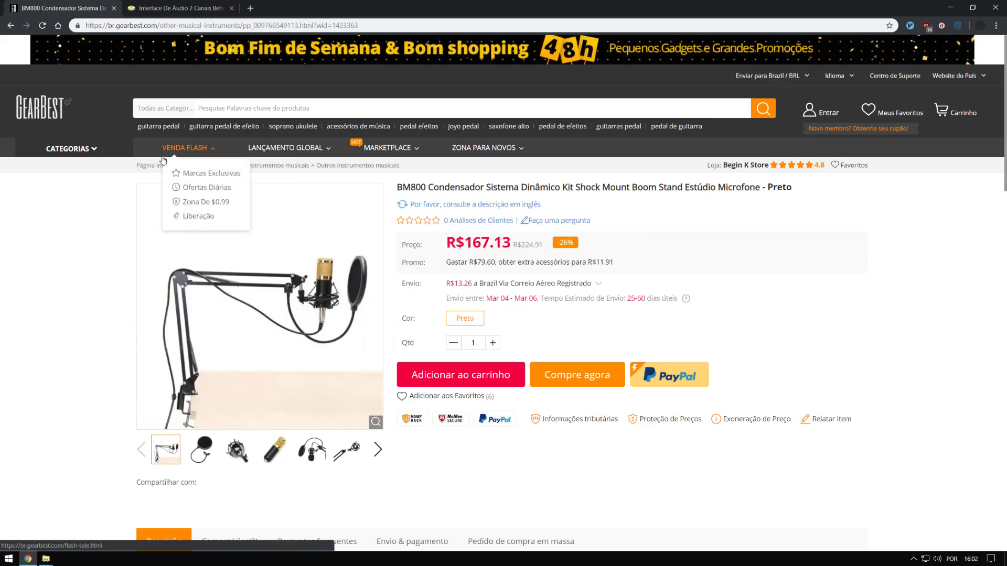
click(160, 10)
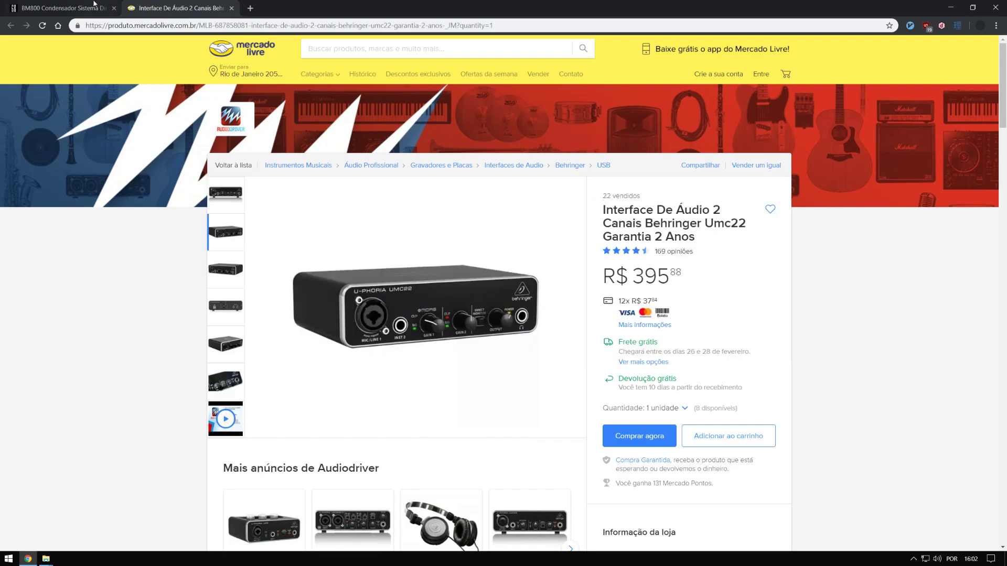
click(111, 8)
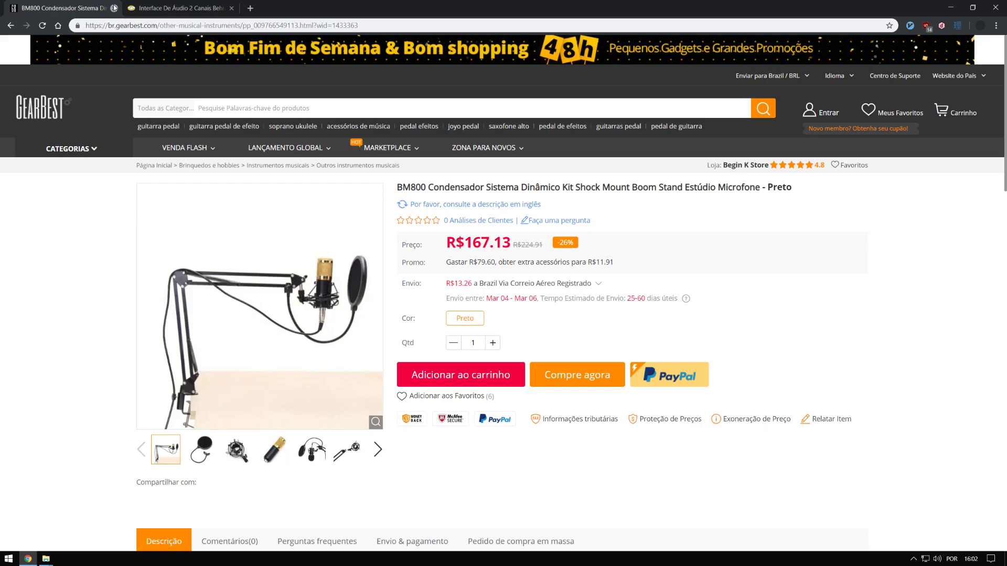
Step: Search the web for "audio technica BPHS1" in a new tab, view the headset's Amazon page, and close the browser
key(ctrl+t)
text(audio te)
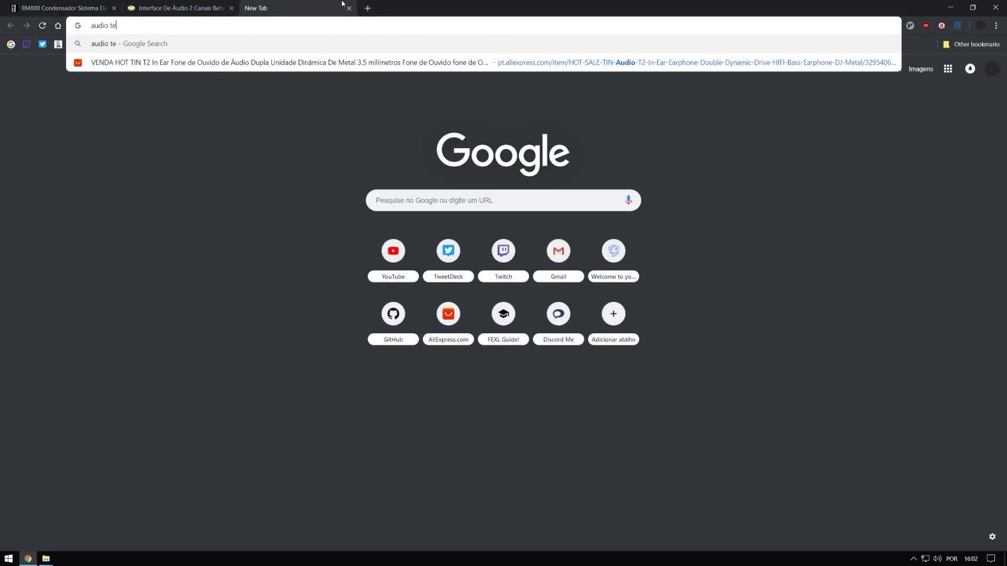
text(chnica BPHS1)
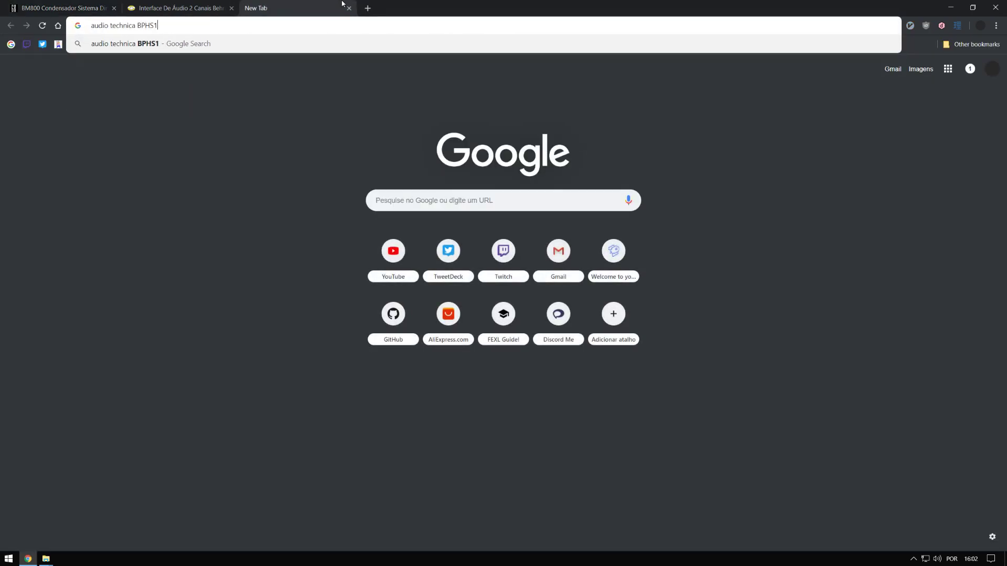
key(Return)
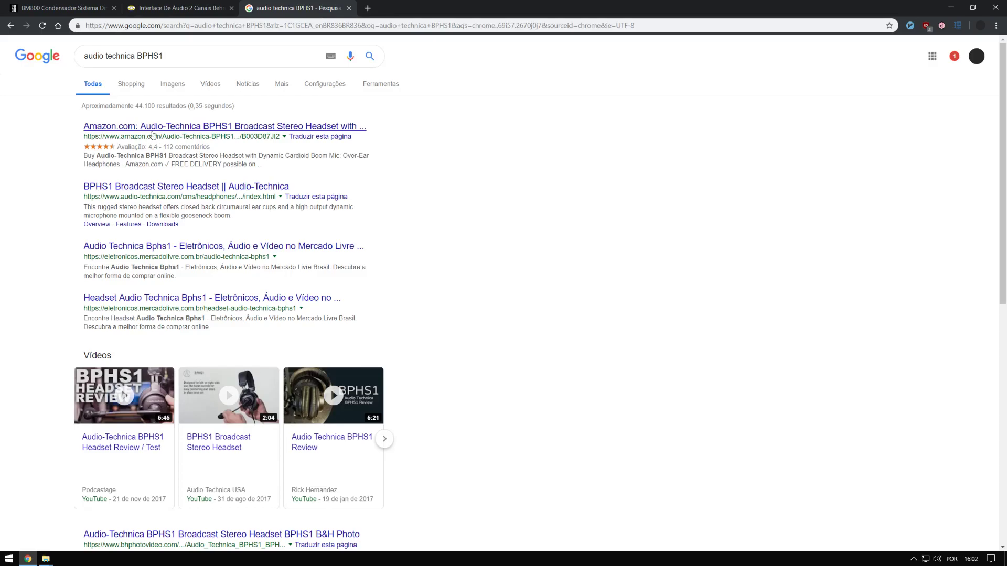
click(153, 128)
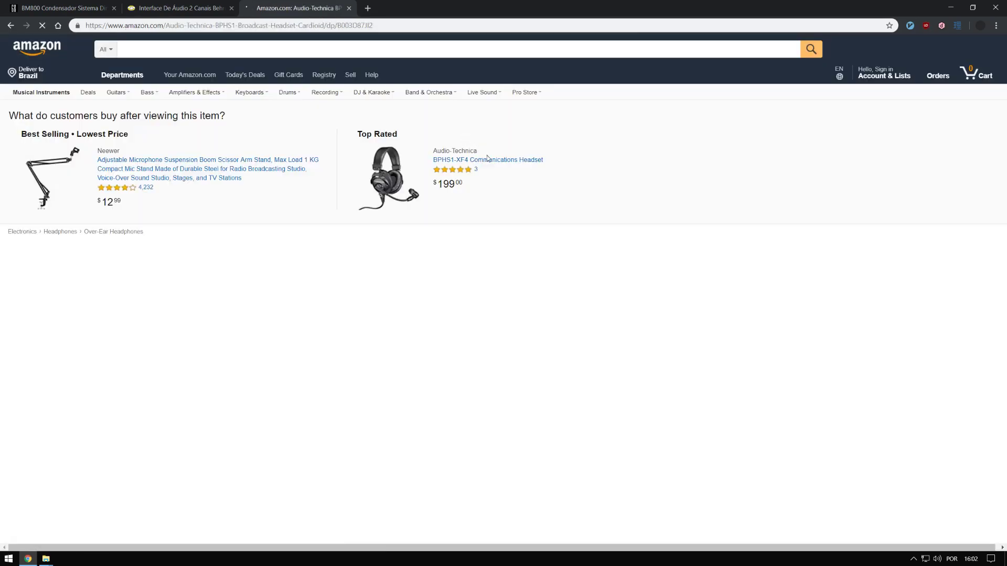
scroll(693, 235, down, 1)
scroll(692, 235, down, 2)
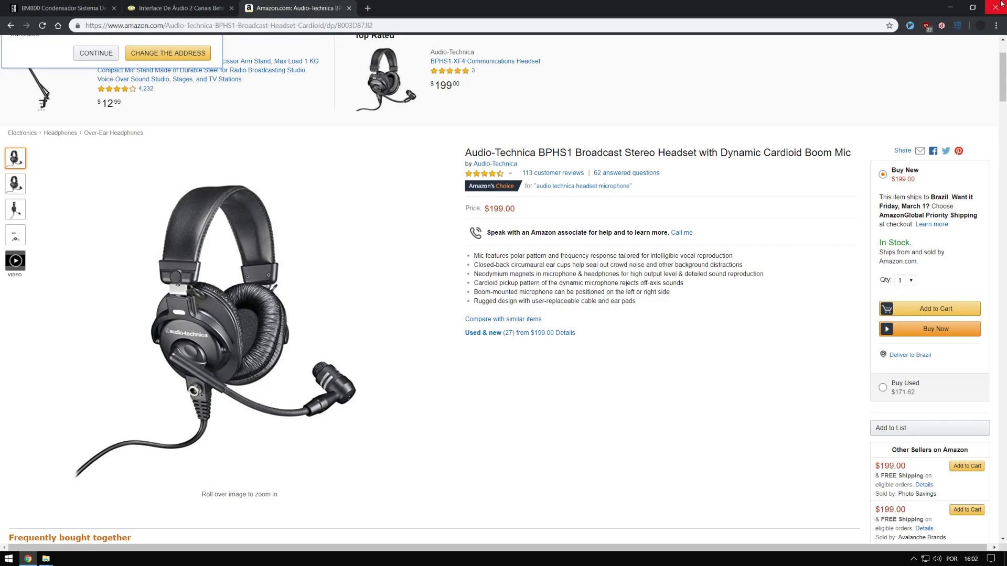
click(998, 7)
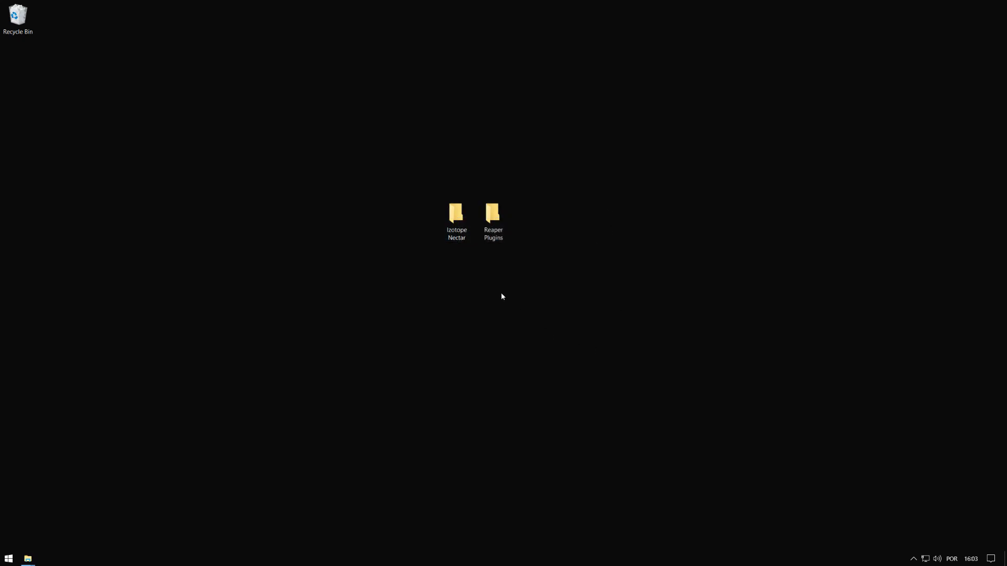
Step: Open the Reaper Plugins folder, and view the ReaPlugs download page at reaper.fm/reaplugs in Chrome before closing the browser
double_click(493, 216)
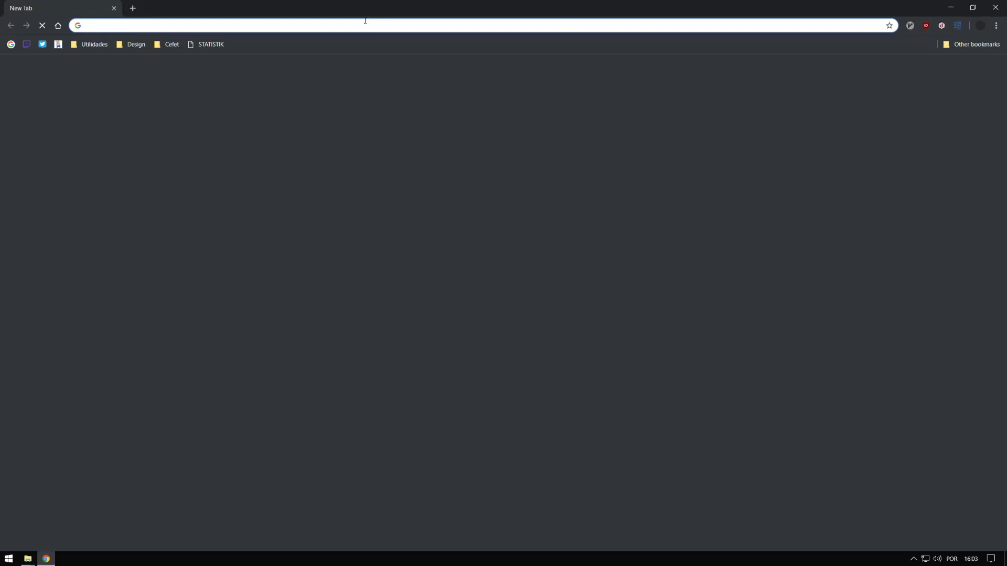
text(repaer)
key(BackSpace)
key(BackSpace)
key(BackSpace)
key(BackSpace)
text(aper)
key(Down)
key(Down)
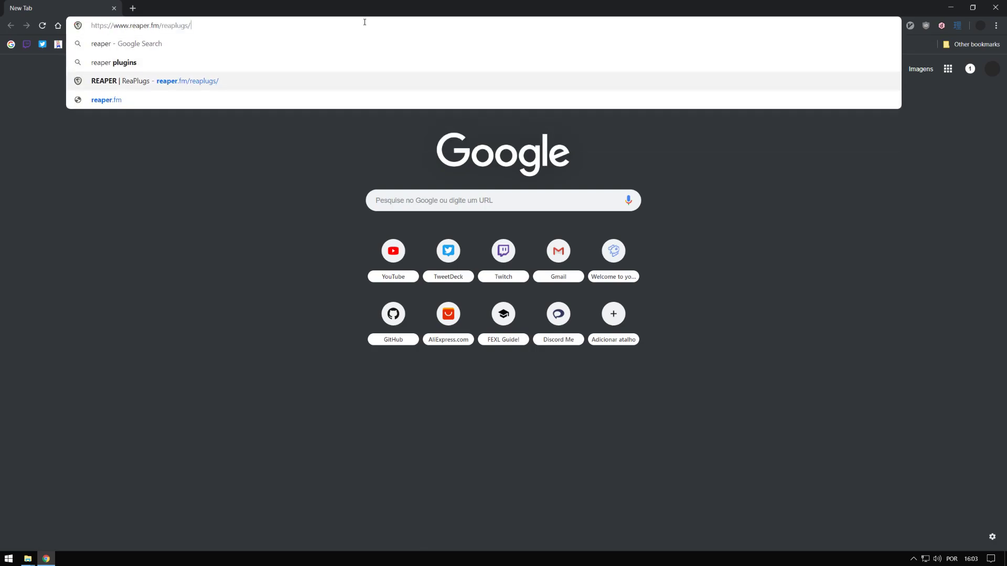
key(Return)
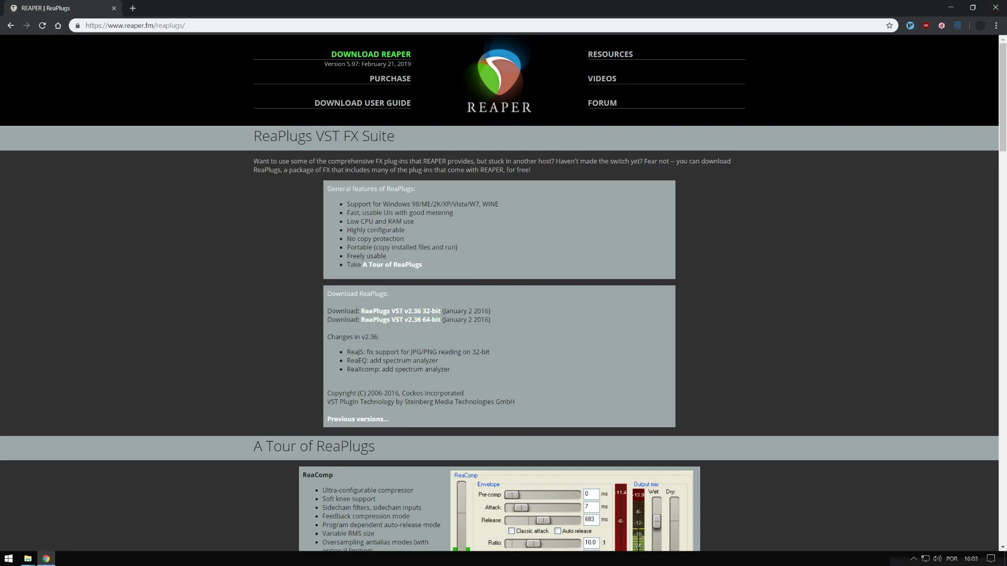
click(996, 7)
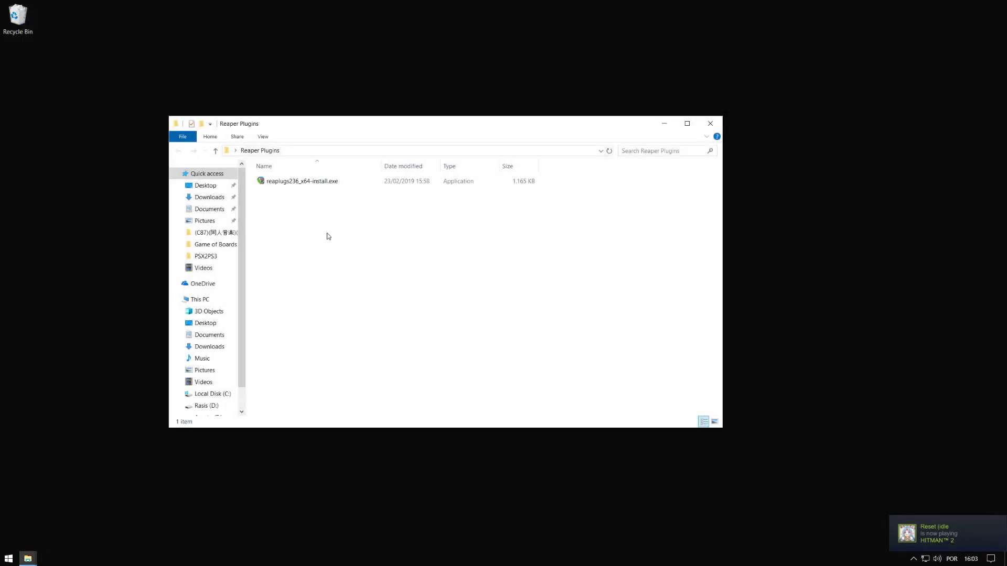
Step: Install ReaPlugs VST FX Suite from reaplugs236_x64-install.exe with the Normal install type and close the Reaper Plugins folder
double_click(272, 182)
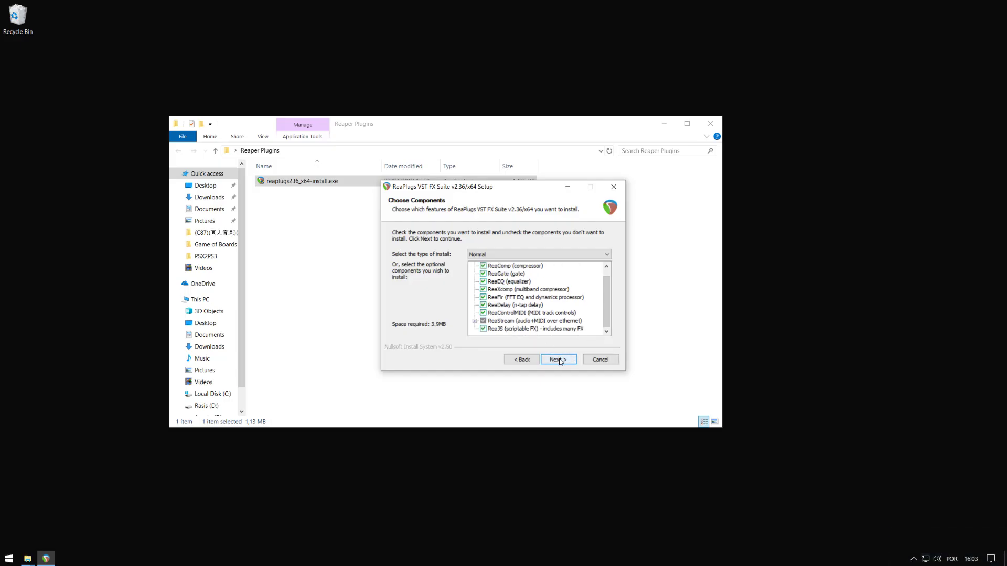
click(560, 361)
click(559, 360)
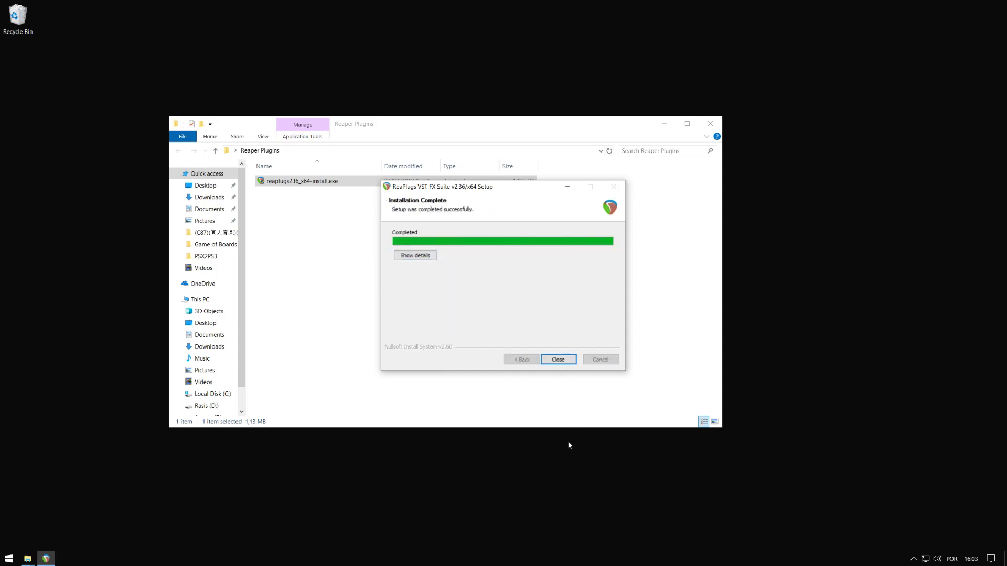
click(558, 360)
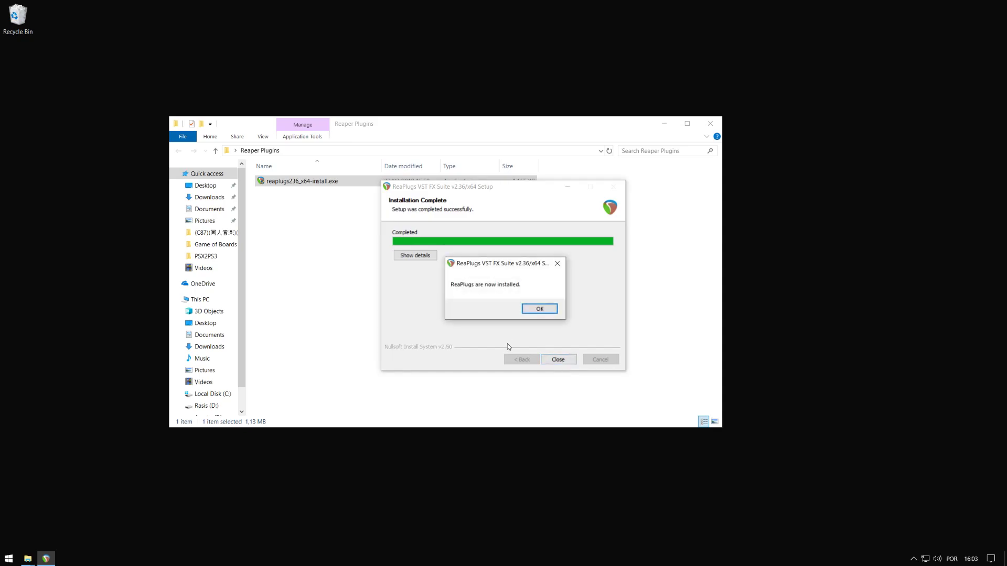
click(532, 312)
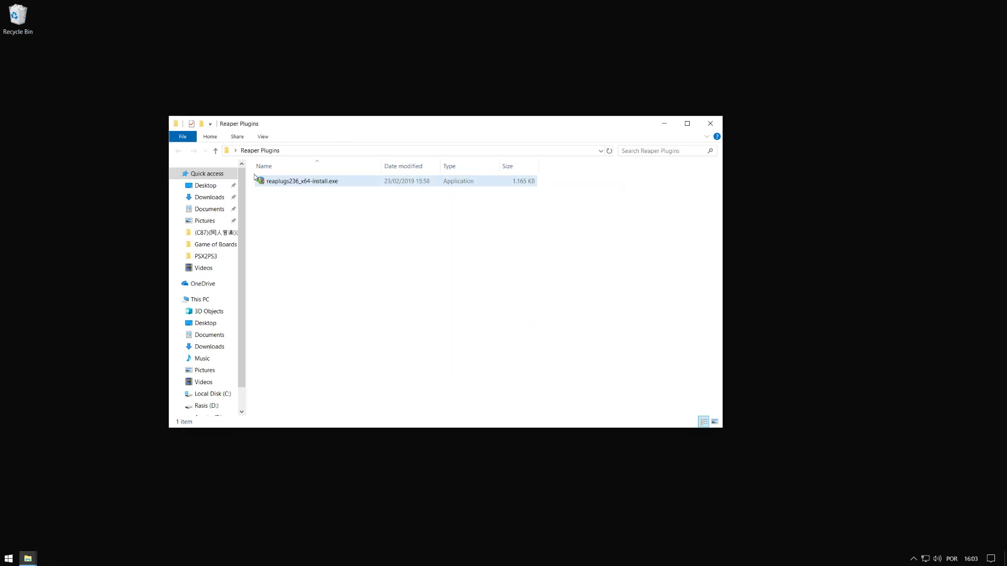
click(710, 123)
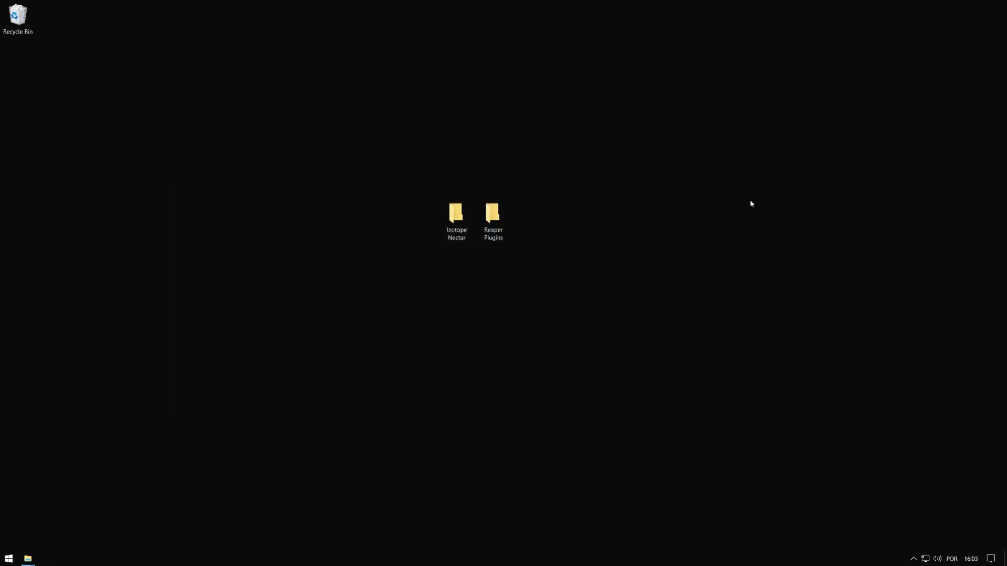
Step: Run the iZotope Nectar 3 installer from the Izotope Nectar folder and accept the default VST and Common Data destinations
double_click(465, 213)
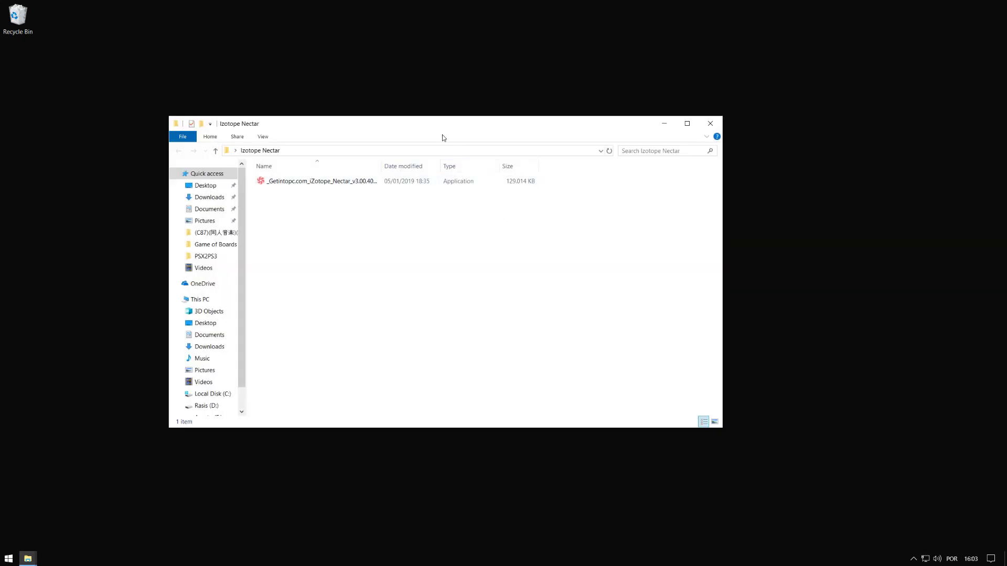
double_click(368, 206)
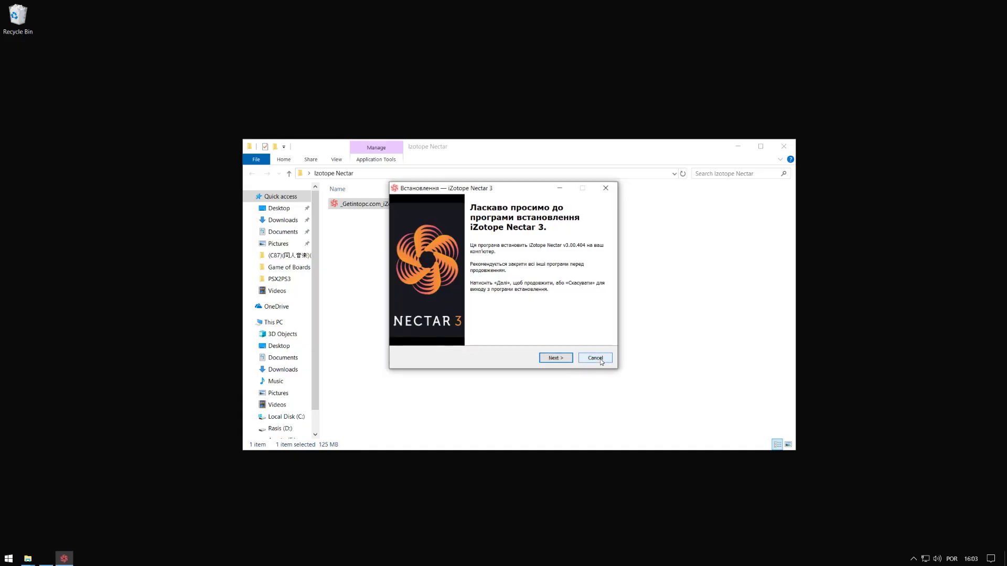
click(604, 188)
click(582, 329)
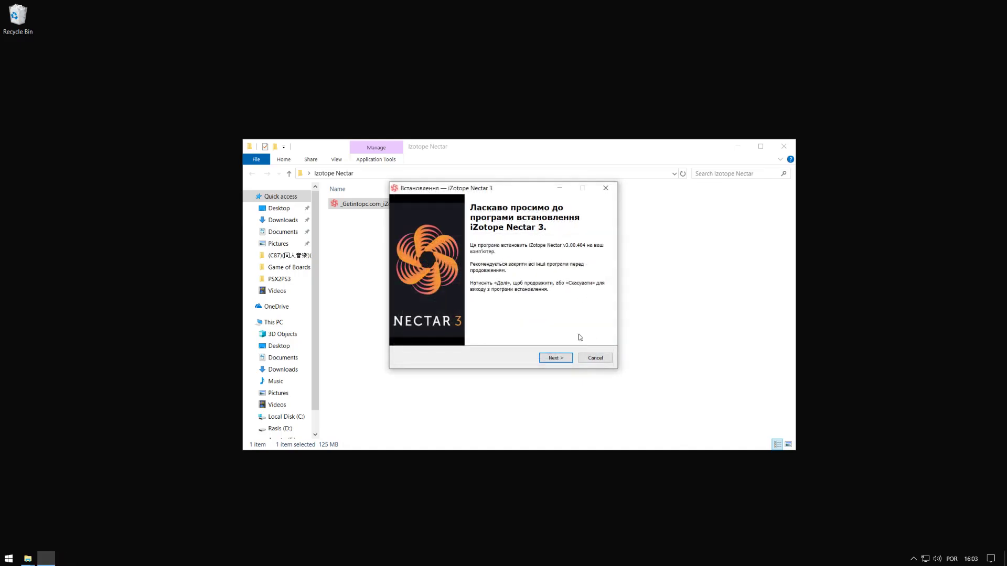
click(551, 360)
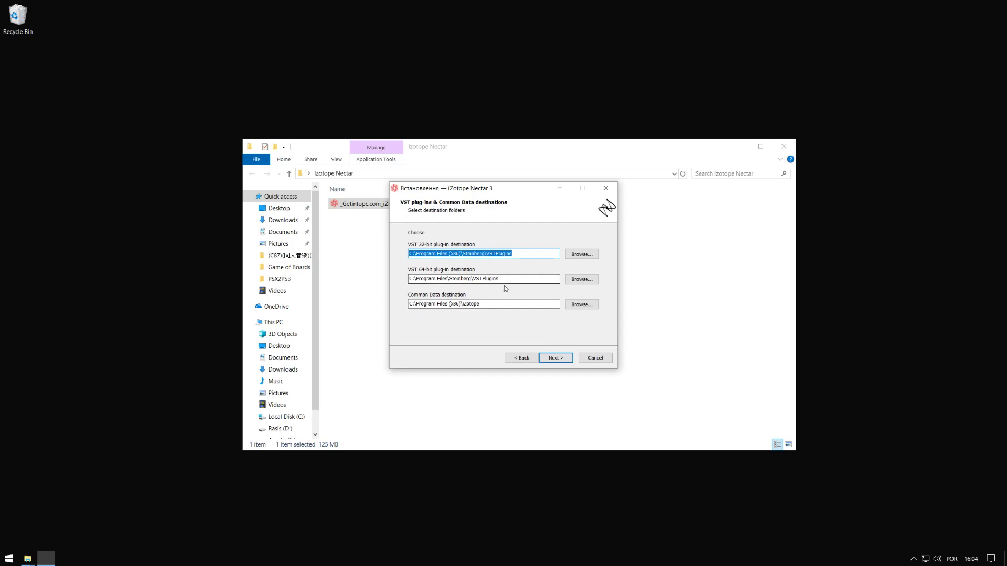
click(560, 360)
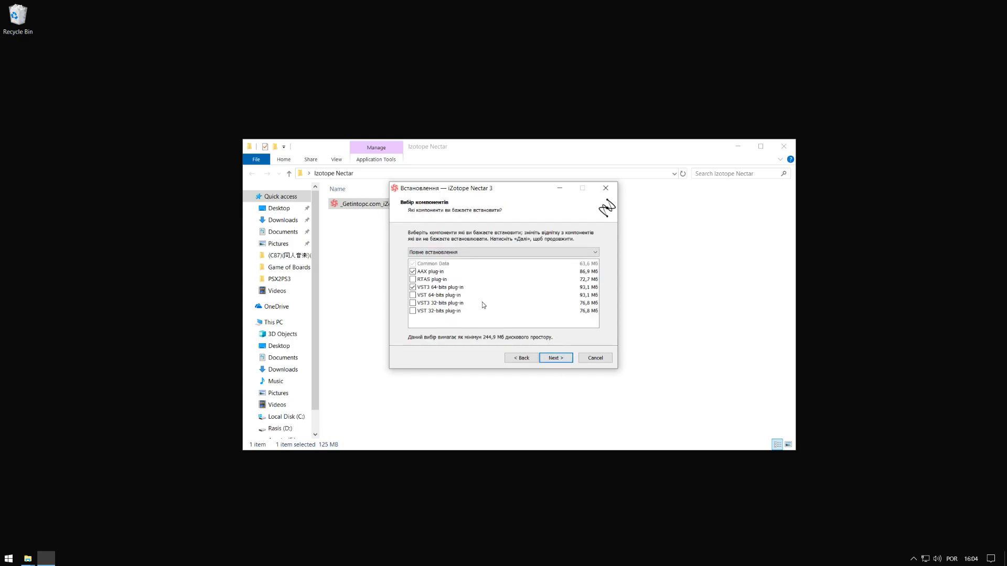
Step: Add the VST 64-bits and VST 32-bits plug-in components, complete the Nectar 3 installation without Portable Mode, and close the folder
click(413, 296)
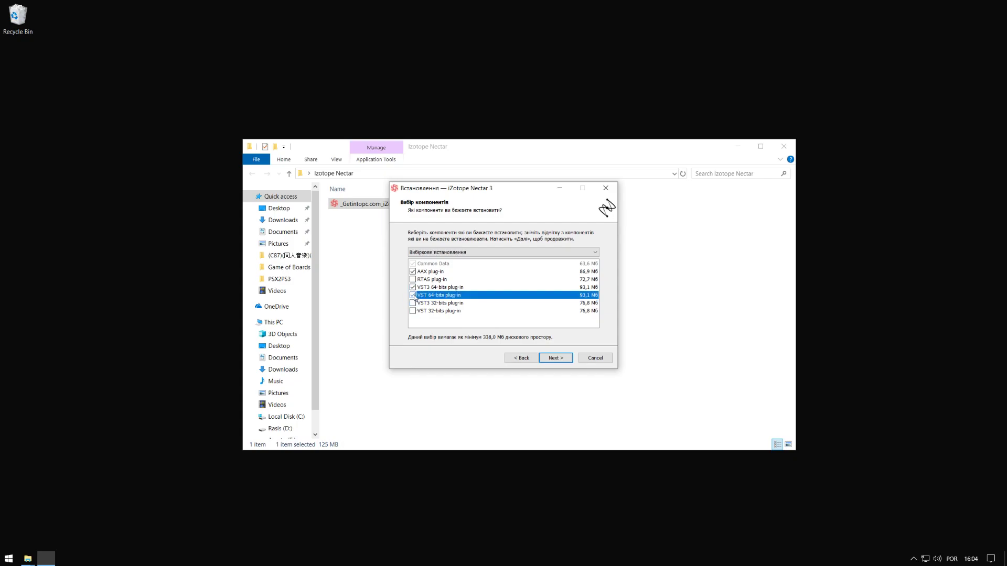
click(413, 312)
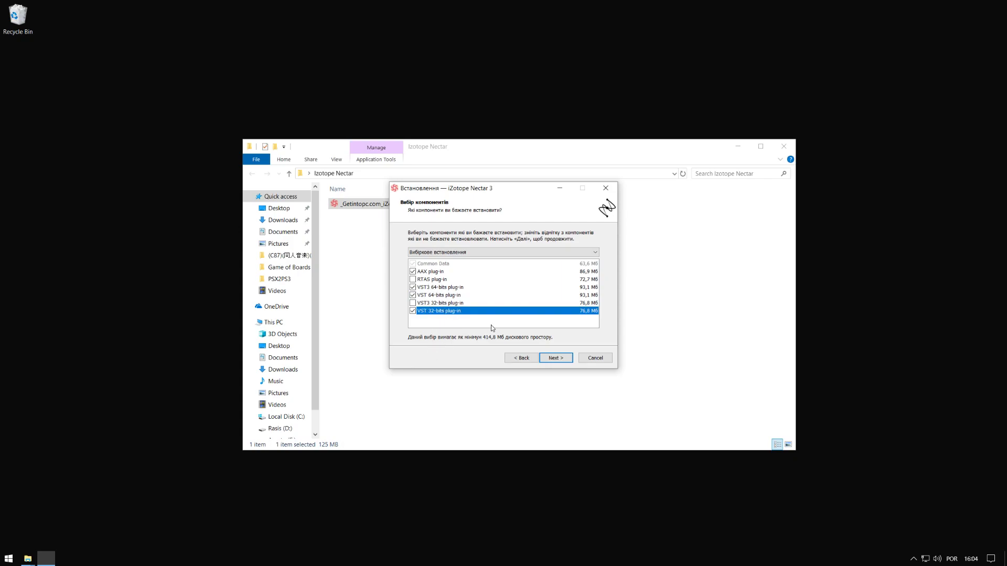
click(557, 359)
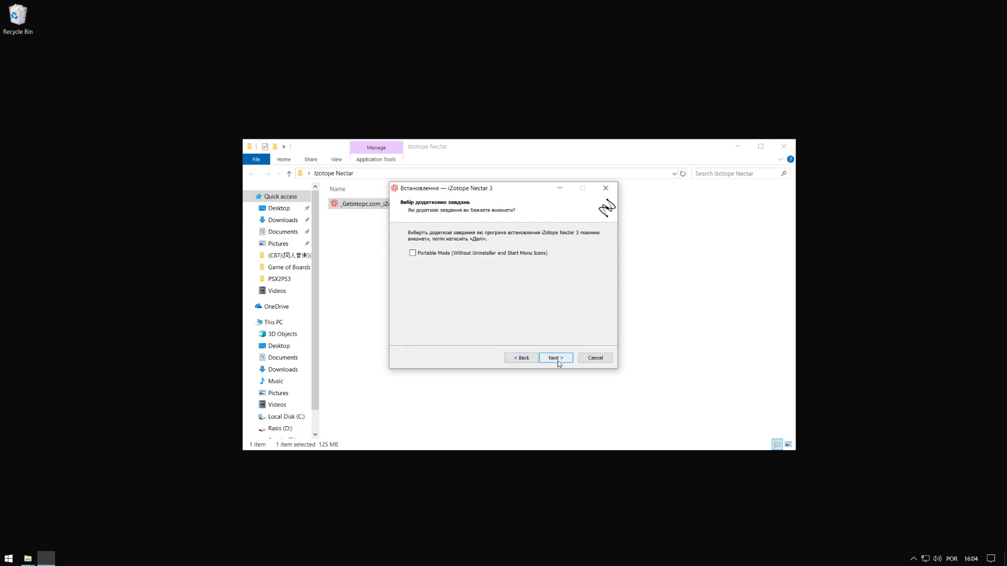
click(557, 359)
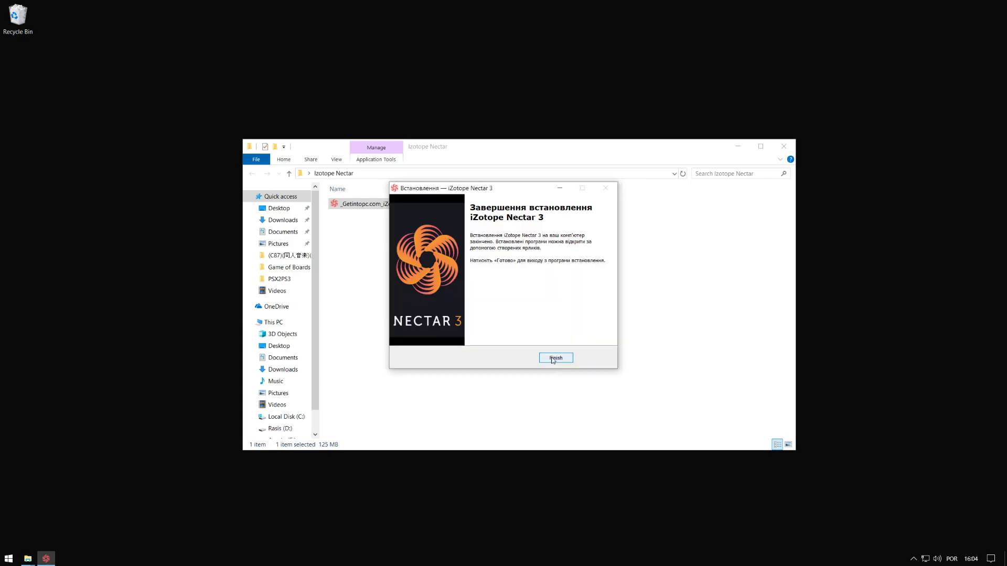
click(553, 360)
click(782, 146)
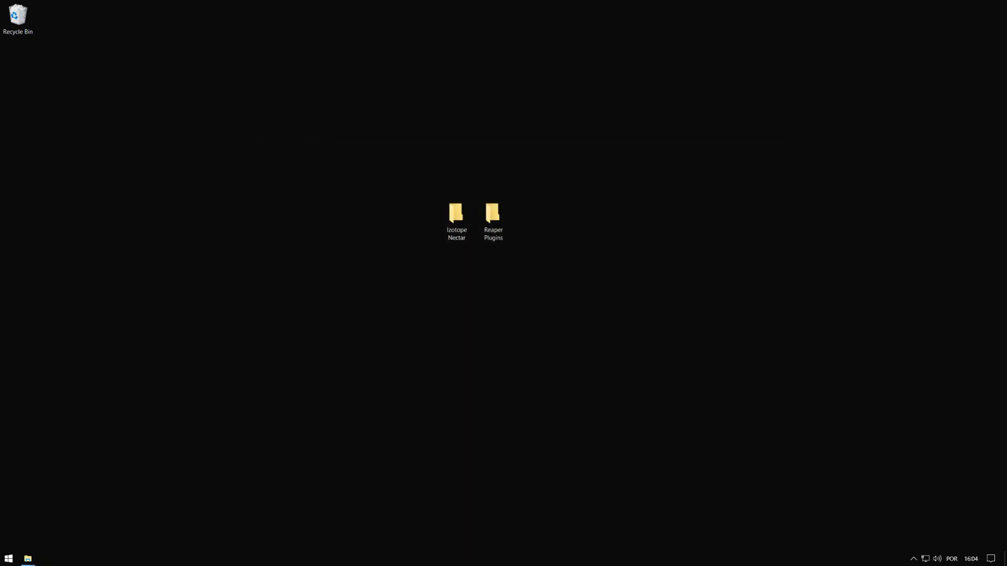
Step: Switch to OBS and open the filters of the Mic/Aux audio source
drag(1006, 134, 525, 132)
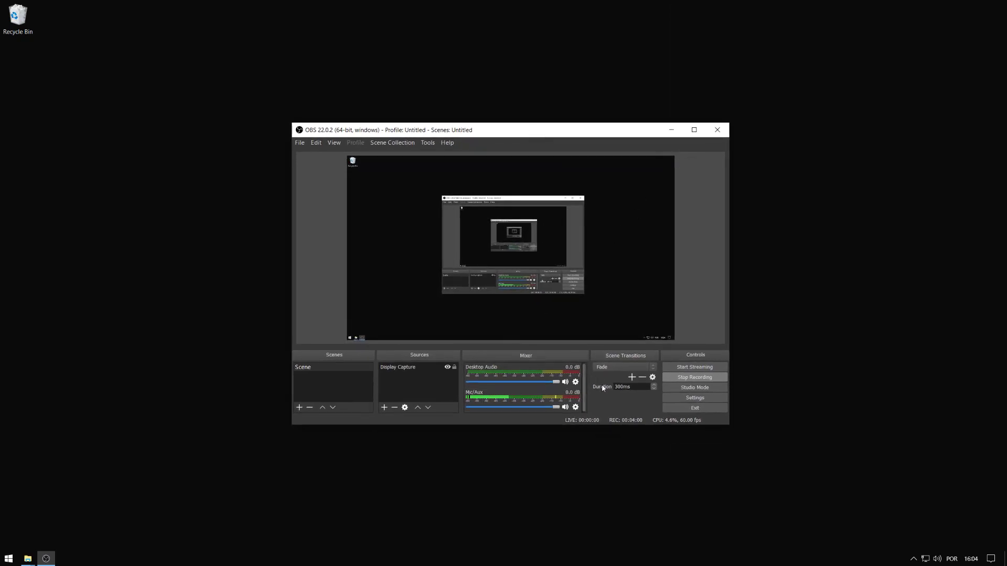
click(576, 407)
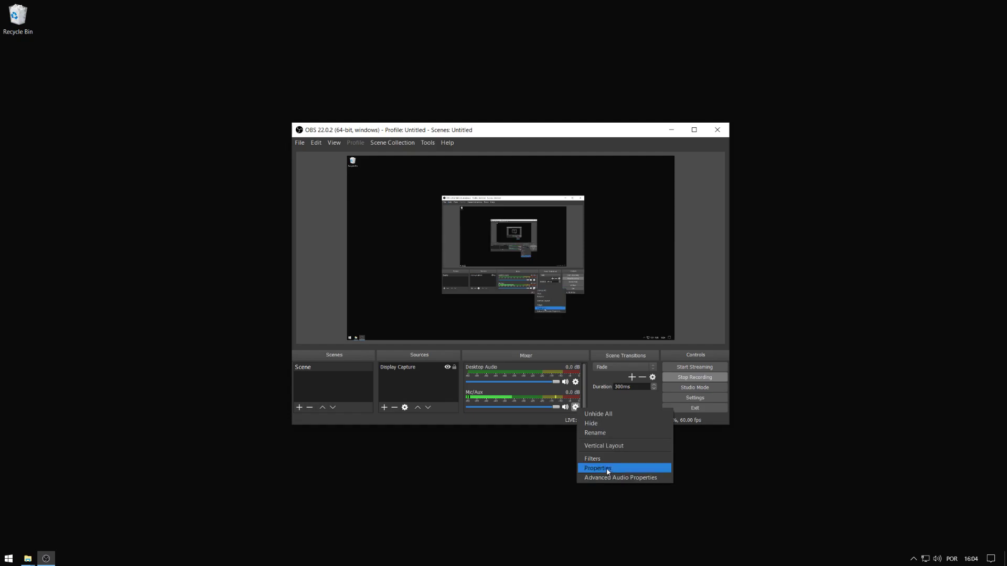
click(533, 408)
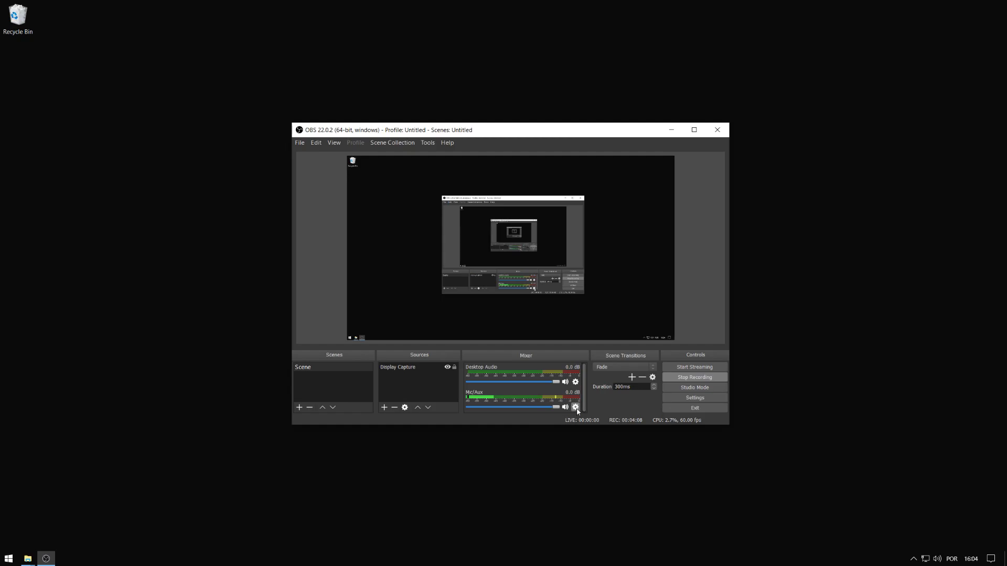
click(576, 410)
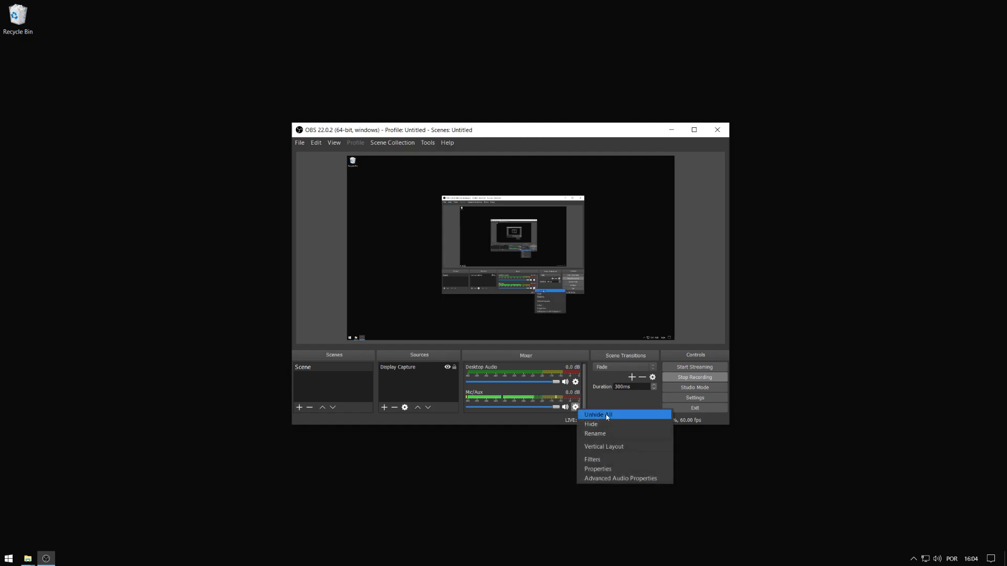
click(604, 463)
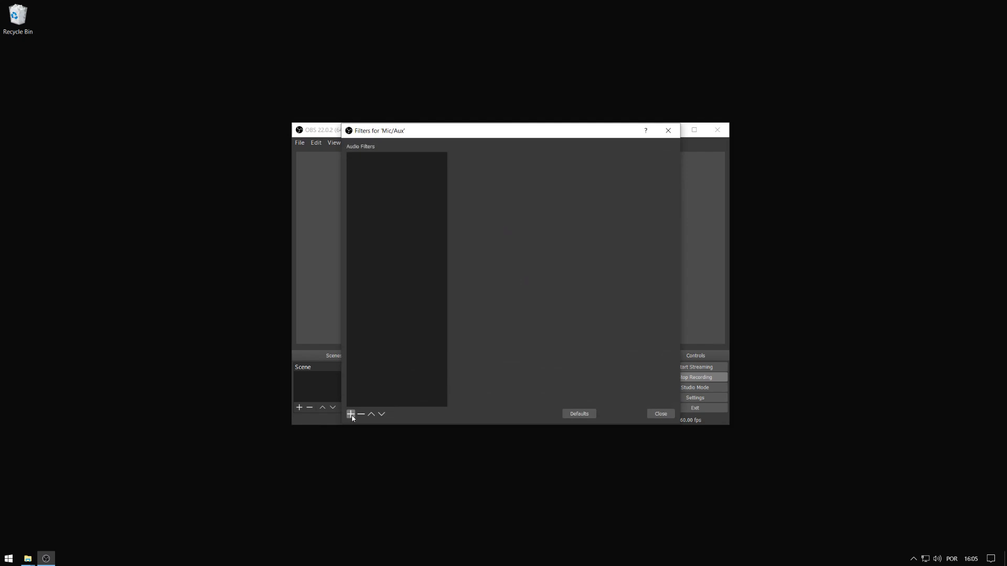
Step: Add a VST 2.x Plug-in filter named "Redução de Ruído" to Mic/Aux and assign it the reafir_standalone plug-in
click(351, 414)
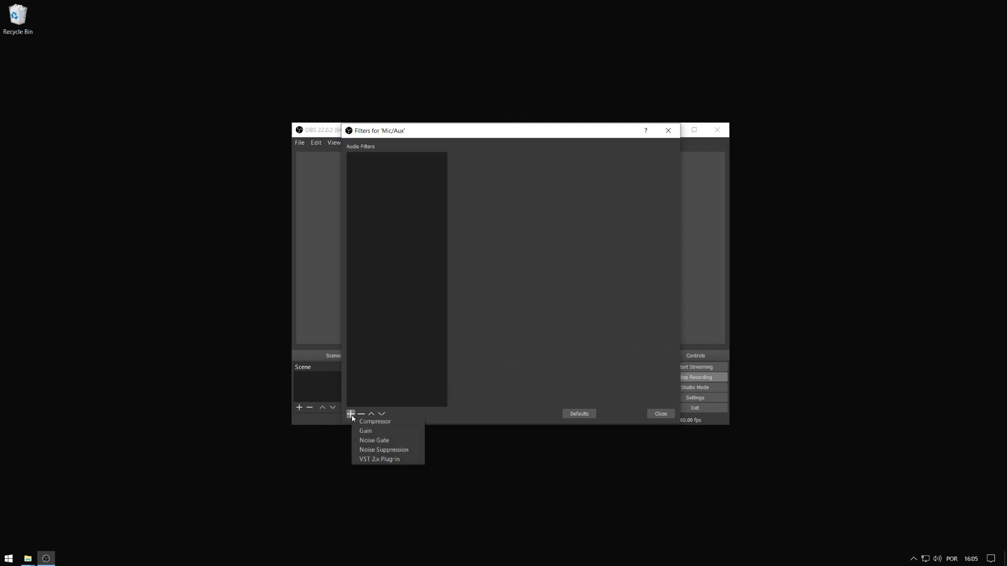
click(402, 460)
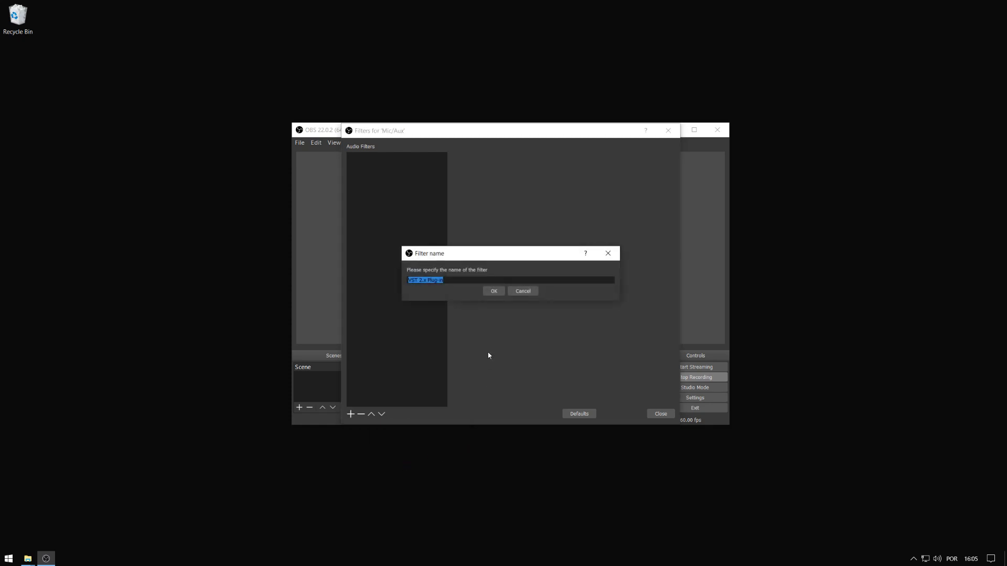
text(Redução de Ruído)
click(498, 292)
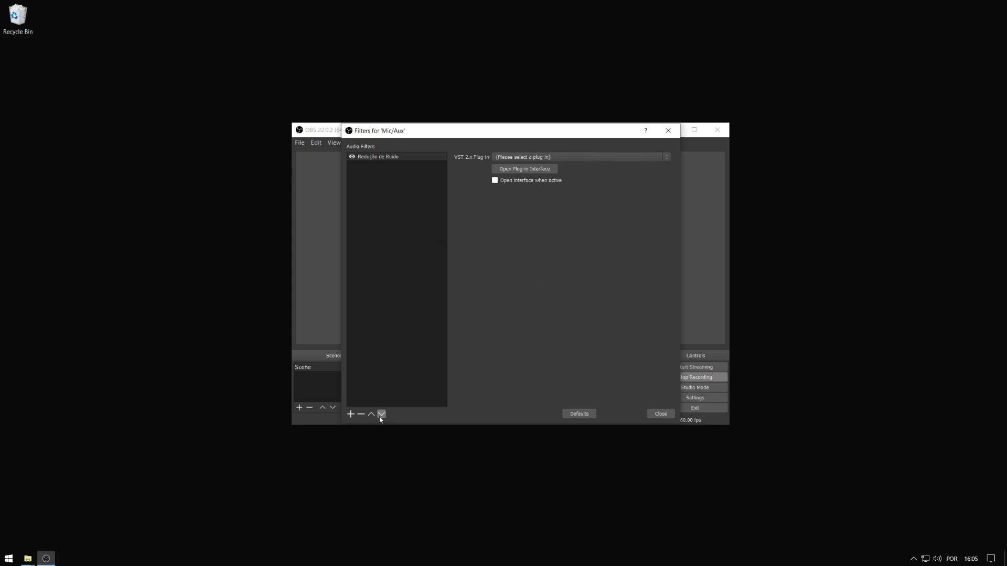
click(621, 157)
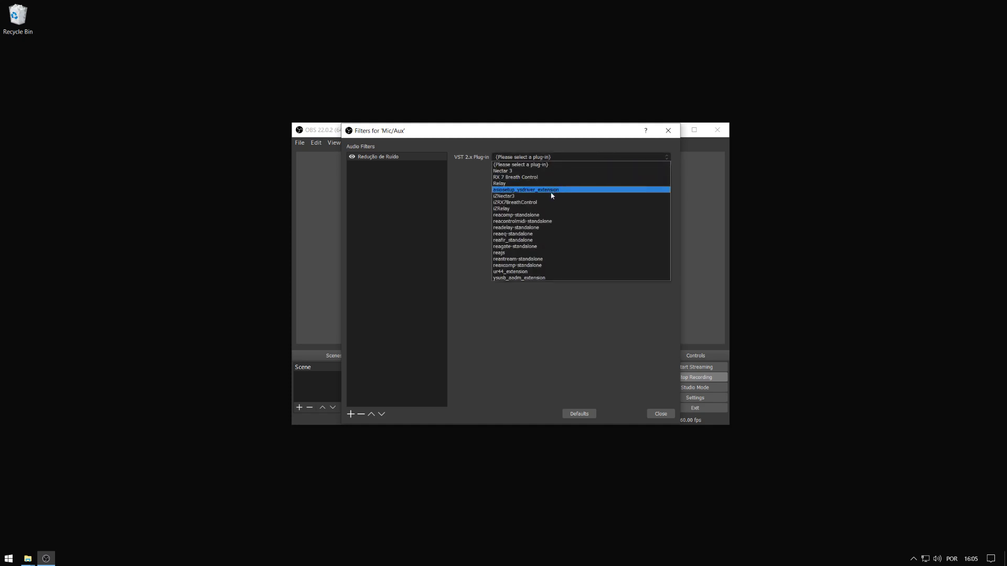
click(525, 240)
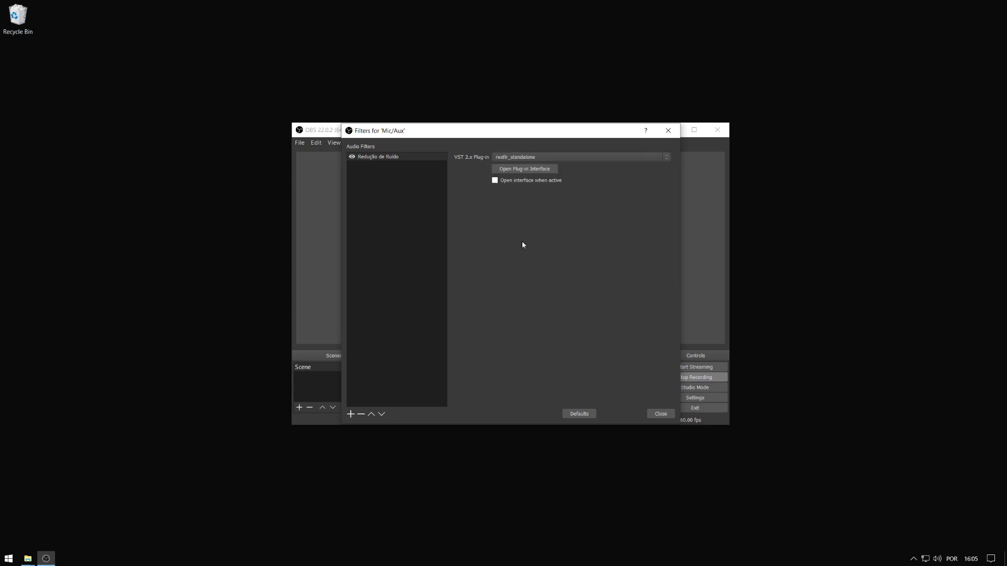
Step: Open the ReaFir plug-in interface and set its mode to Subtract
click(526, 172)
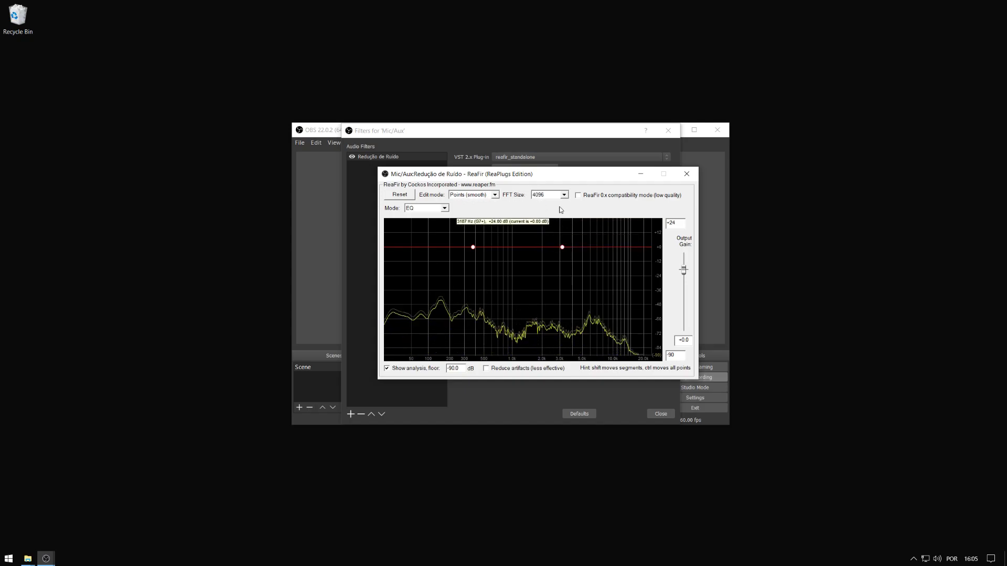
click(426, 208)
click(427, 219)
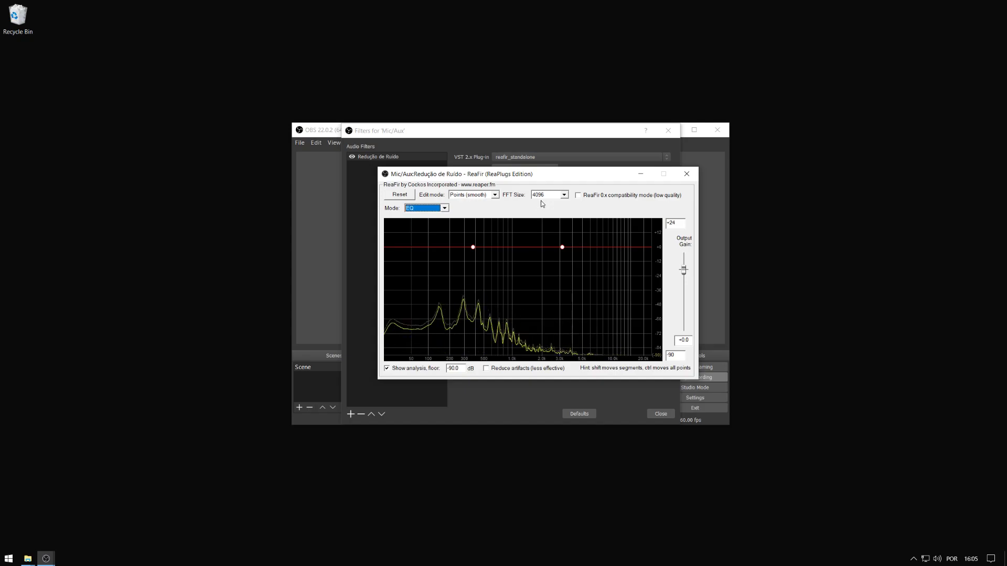
click(445, 209)
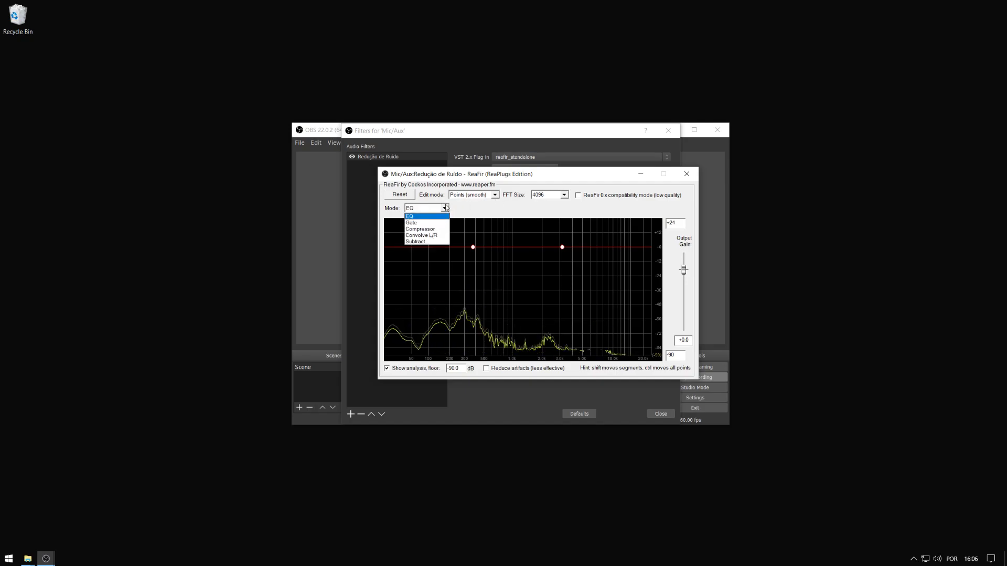
click(431, 242)
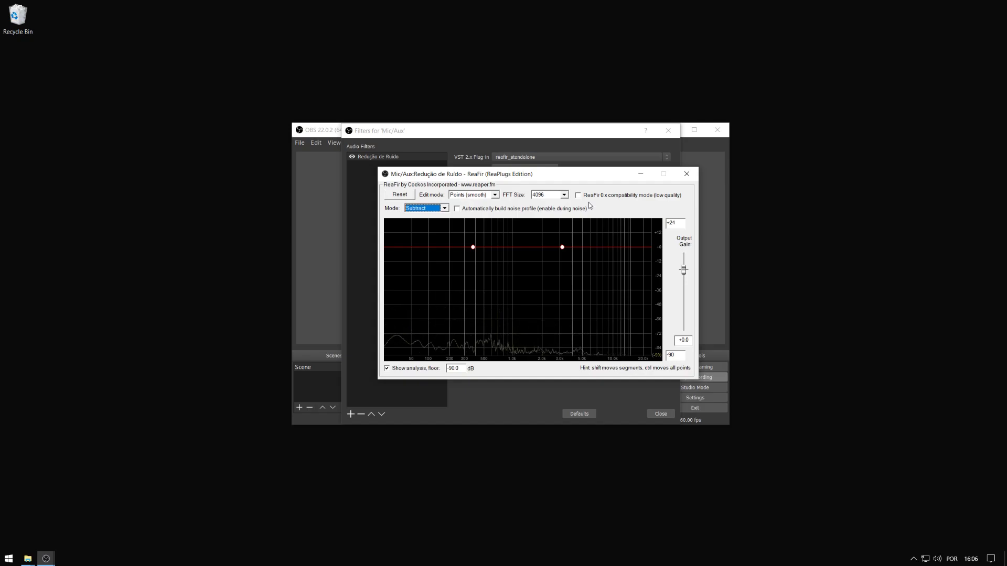
Step: Automatically build a noise profile in ReaFir from the background noise, stop the capture and close the plug-in interface
click(457, 209)
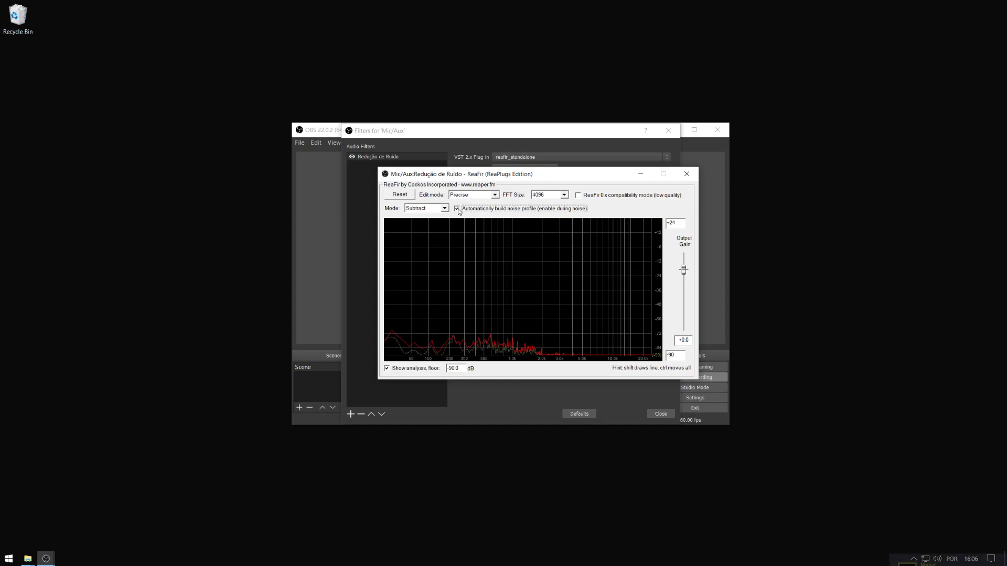
click(457, 209)
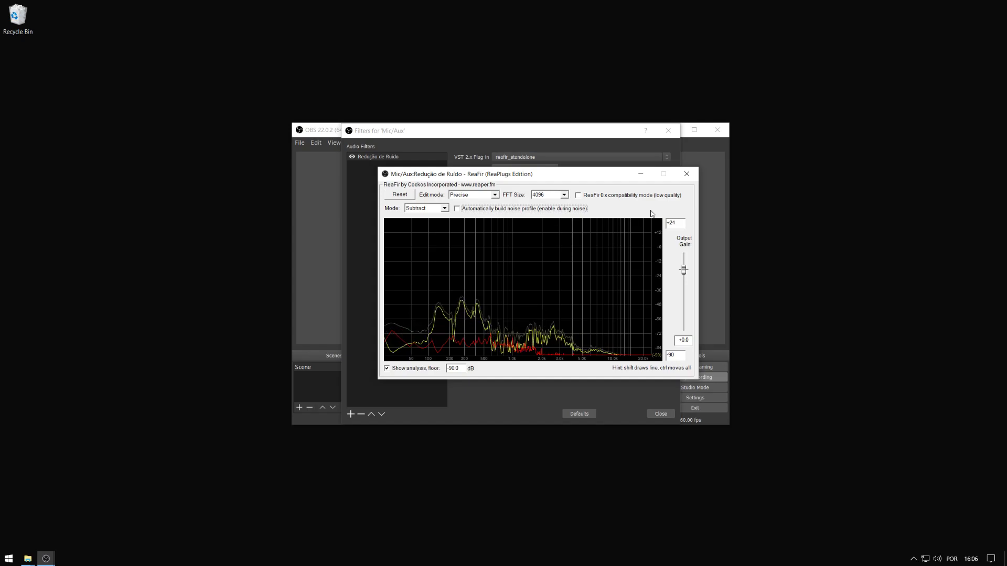
click(687, 175)
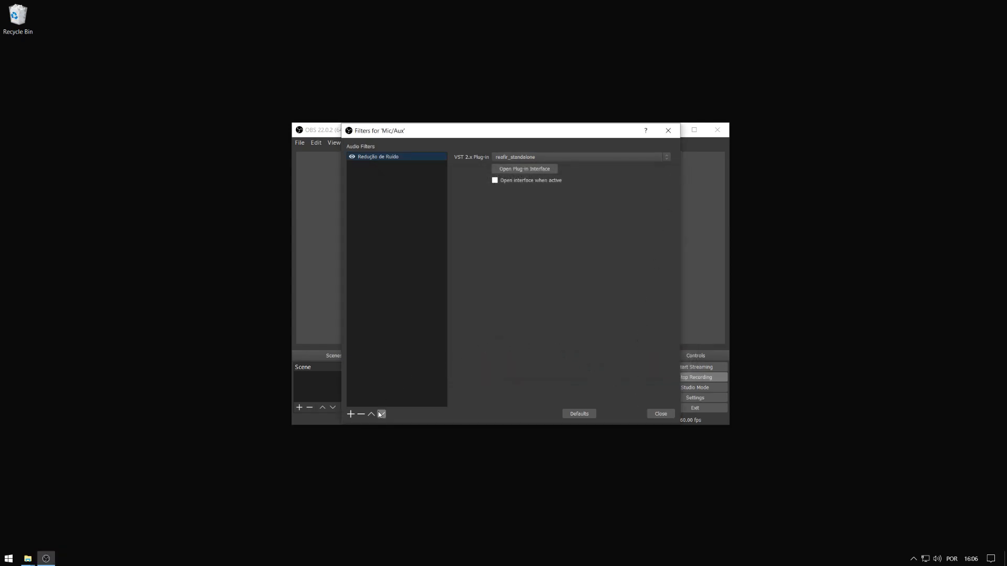
Step: Add a second VST 2.x Plug-in filter named "Nectar" to Mic/Aux and assign it the Nectar 3 plug-in
mouse_move(513, 137)
mouse_down()
mouse_move(702, 167)
mouse_move(761, 188)
mouse_move(754, 173)
mouse_move(510, 141)
mouse_up()
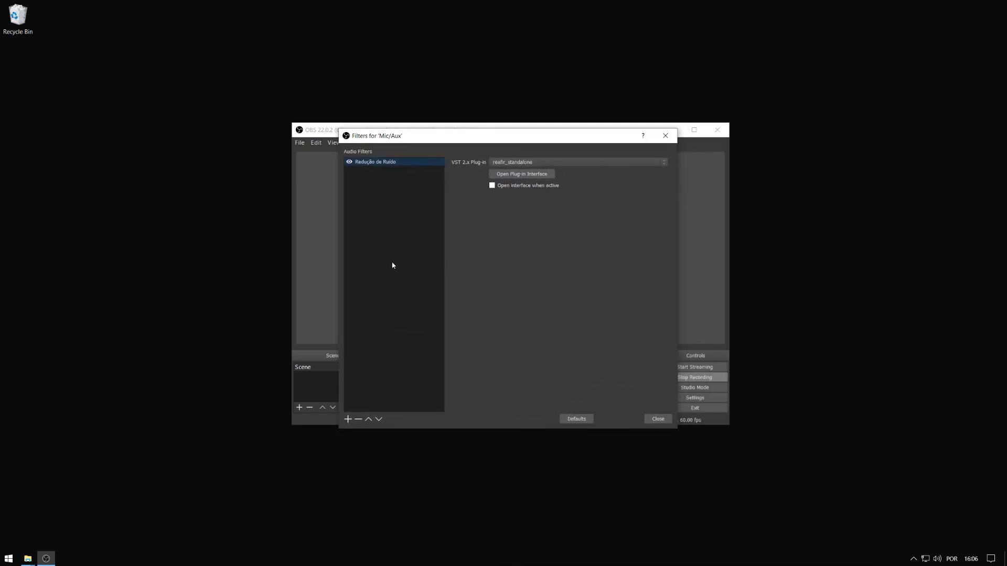
click(348, 419)
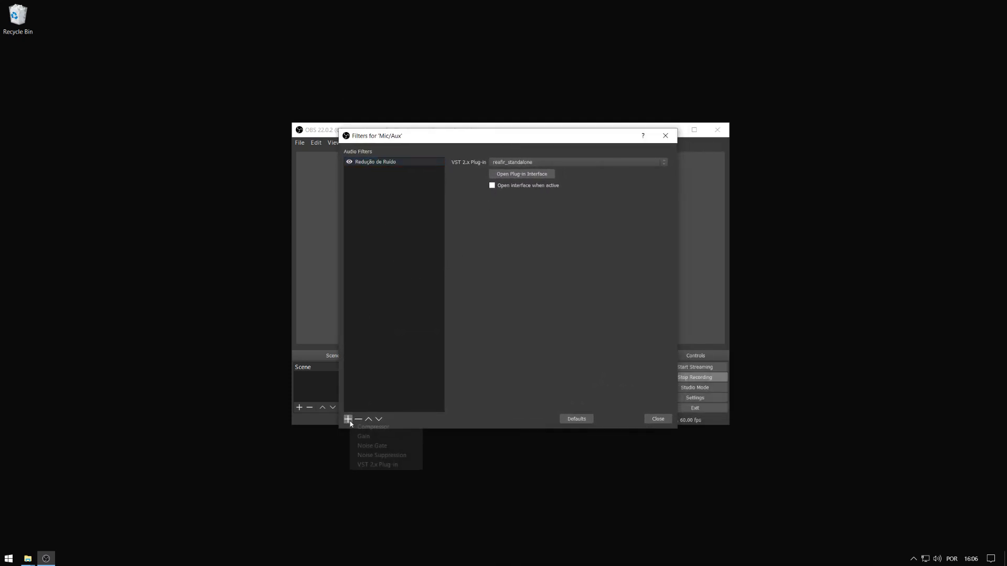
click(384, 465)
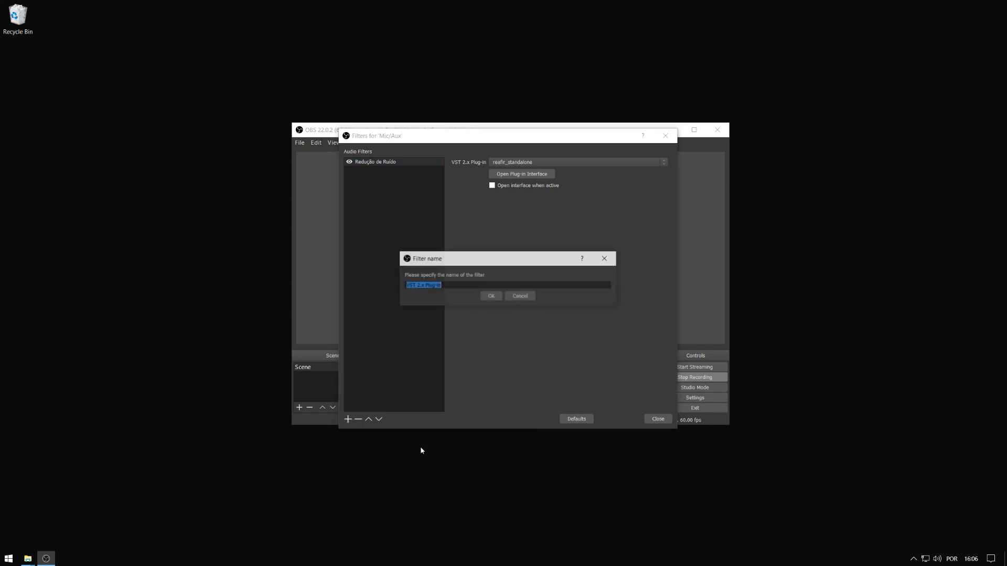
key(BackSpace)
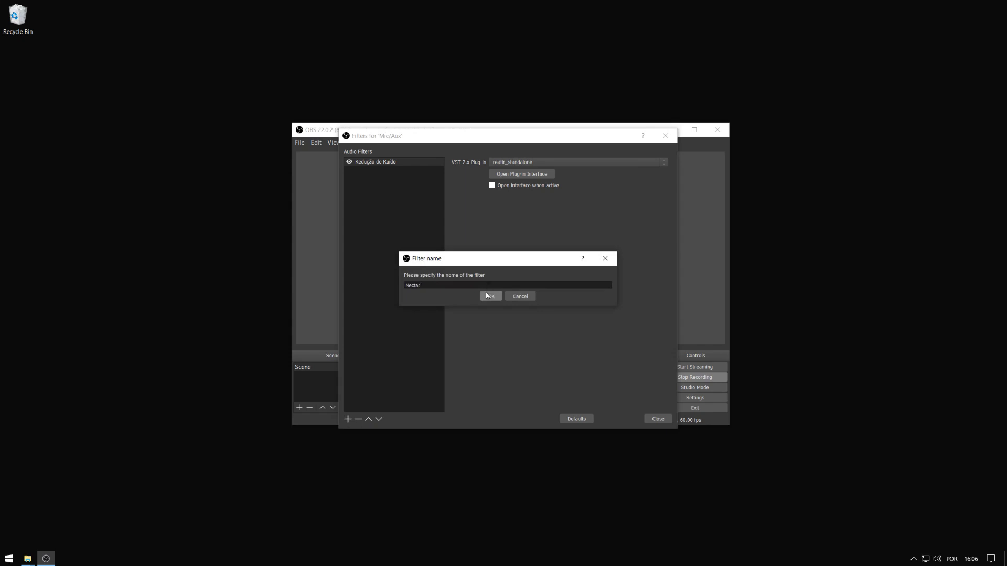
click(491, 297)
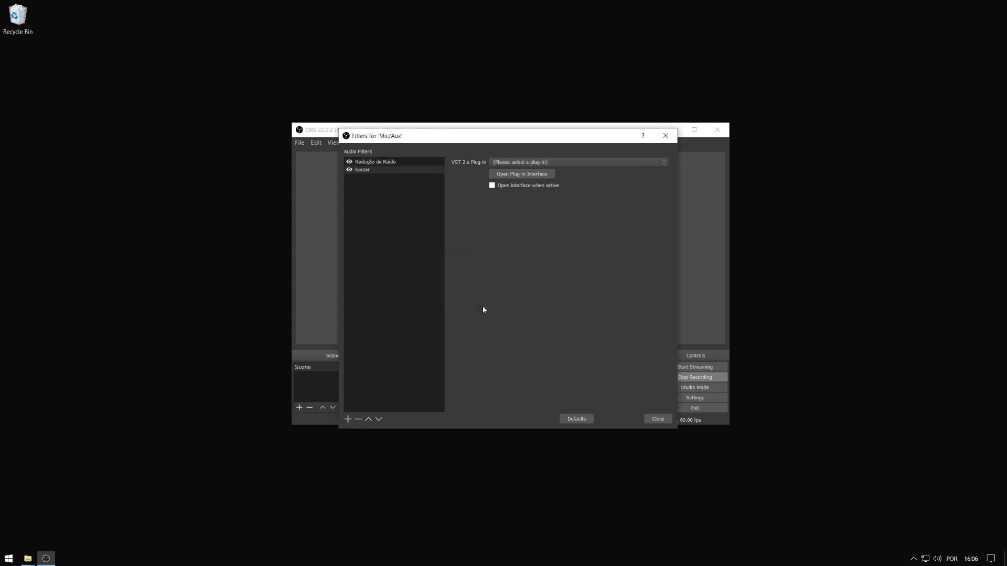
click(534, 162)
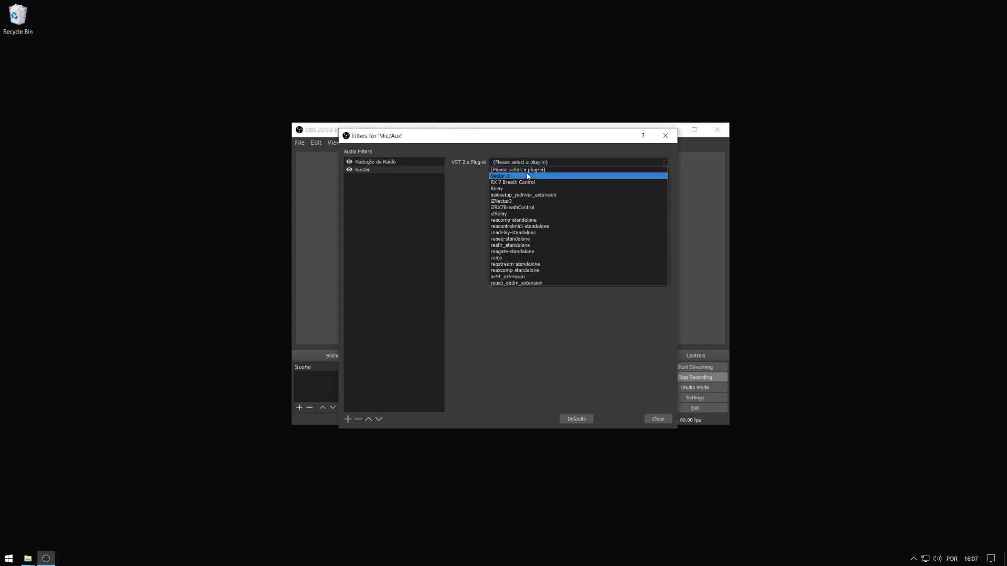
click(523, 176)
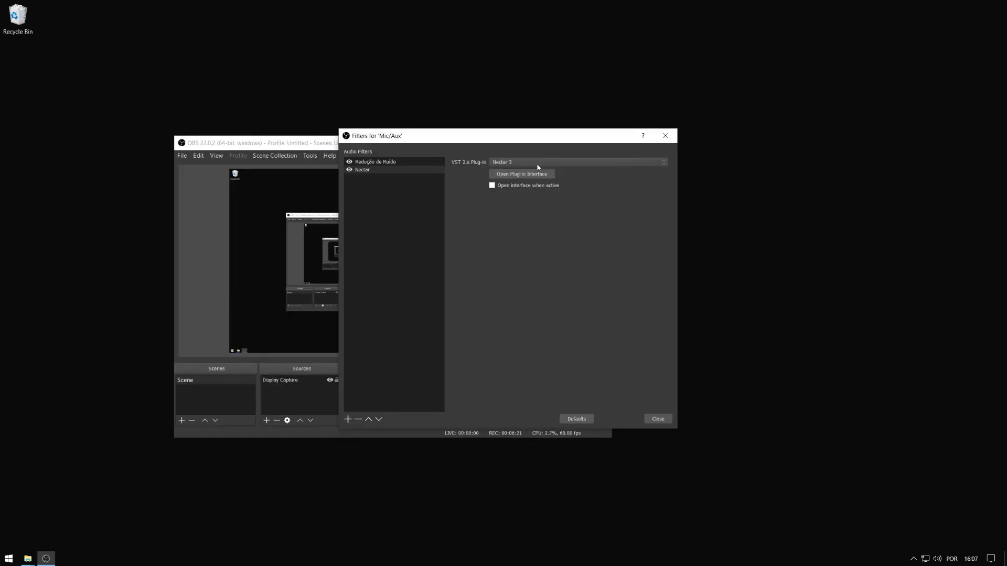
Step: Open the Nectar 3 plug-in interface and bring it in front of the rearranged OBS windows
click(532, 176)
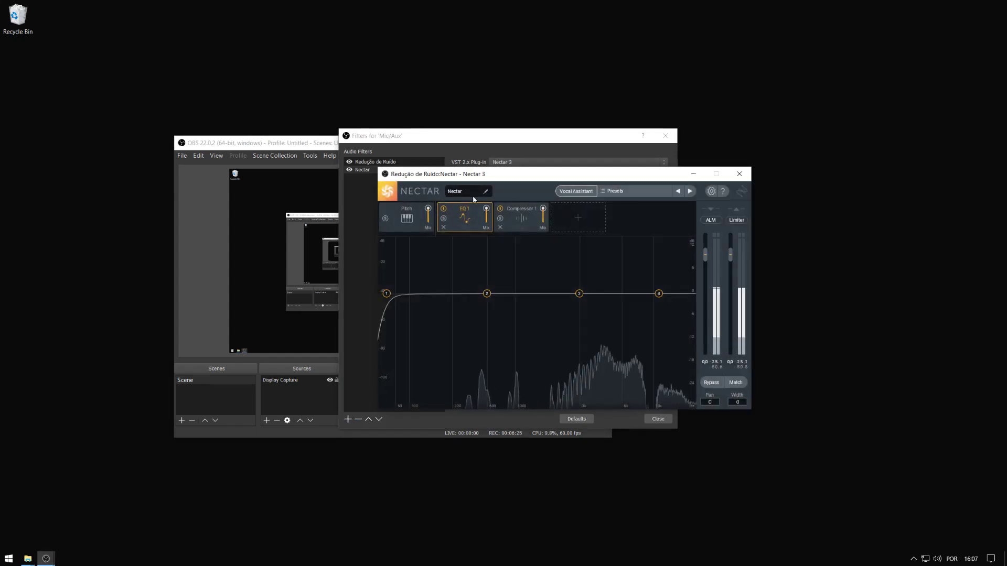
drag(293, 144, 287, 144)
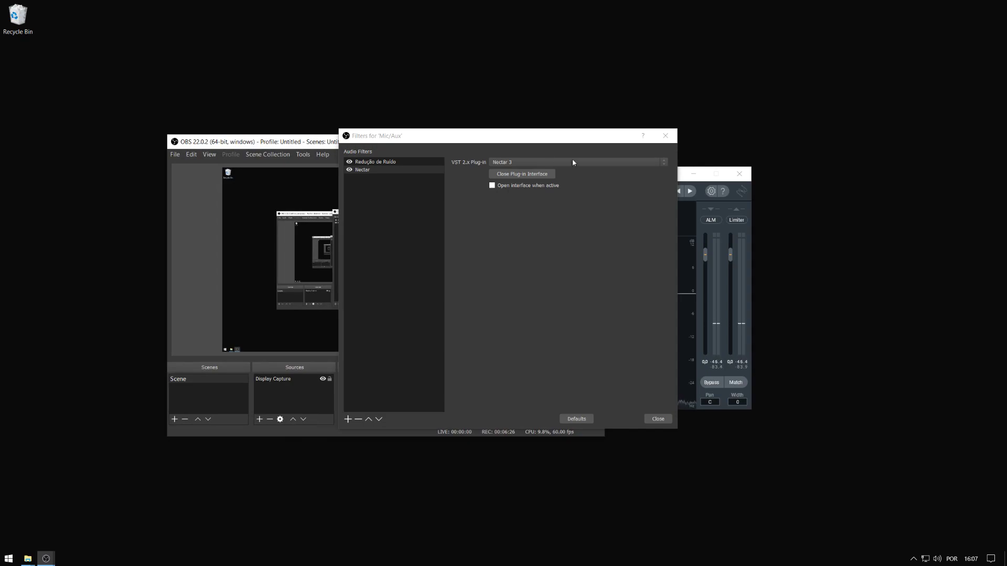
click(694, 174)
mouse_move(46, 559)
click(142, 514)
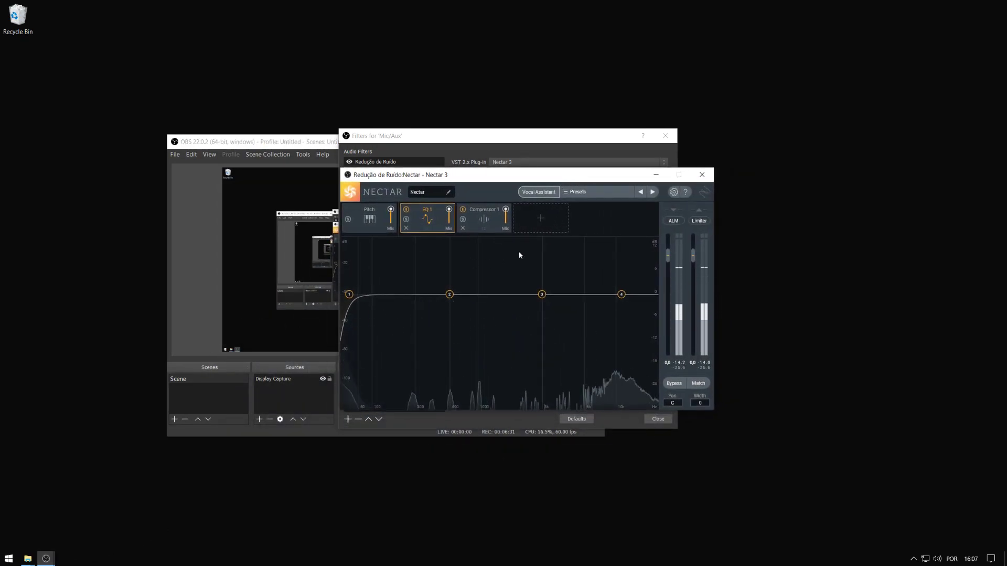
Step: Load the Loud & Proud Presenter preset from Nectar's Dialogue presets
click(581, 193)
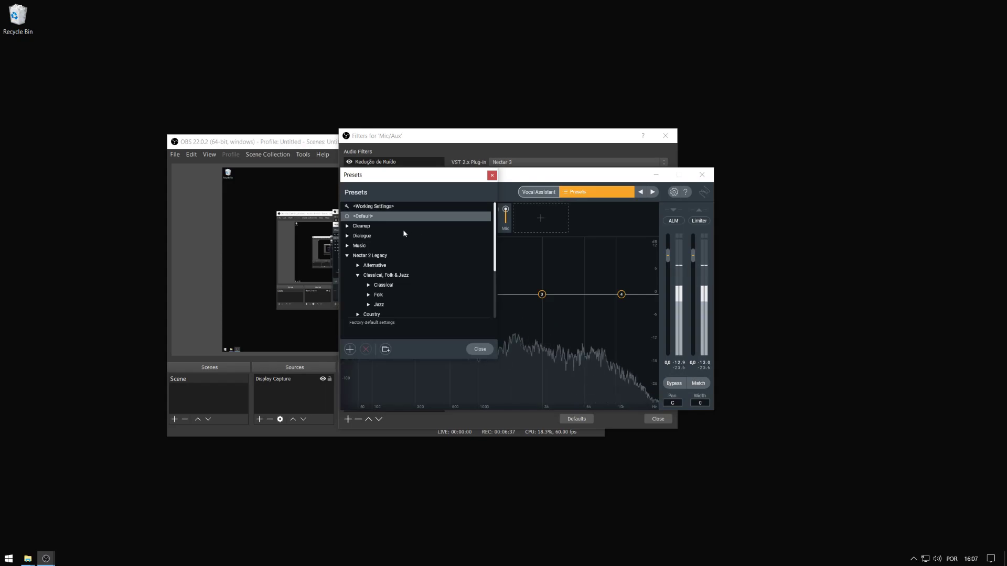
click(348, 254)
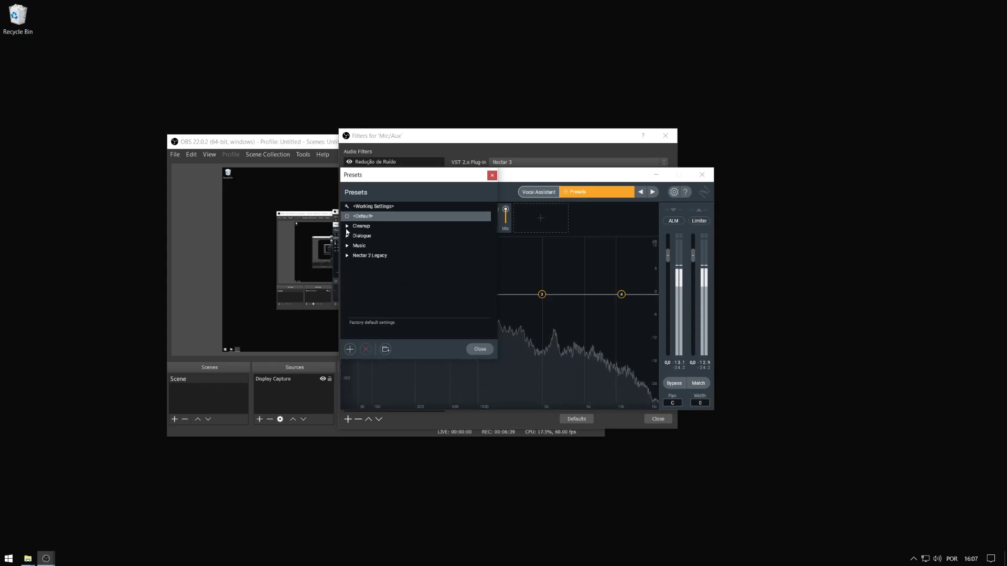
click(348, 236)
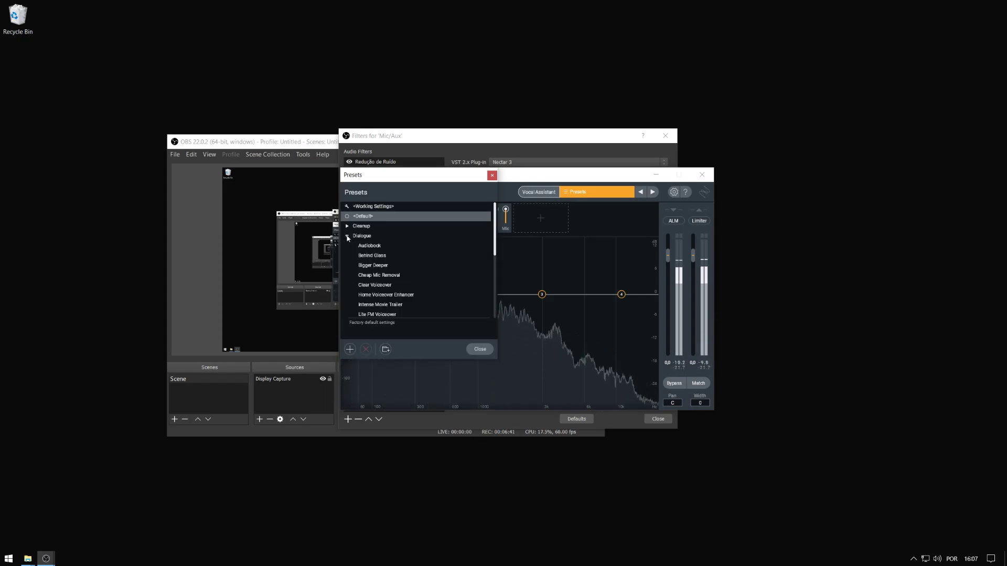
scroll(379, 251, down, 3)
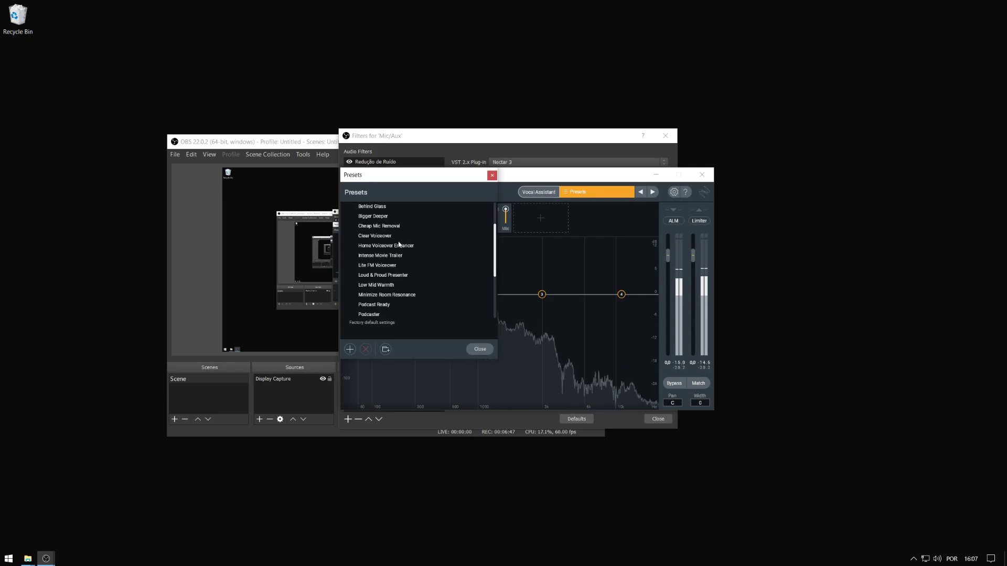
click(400, 276)
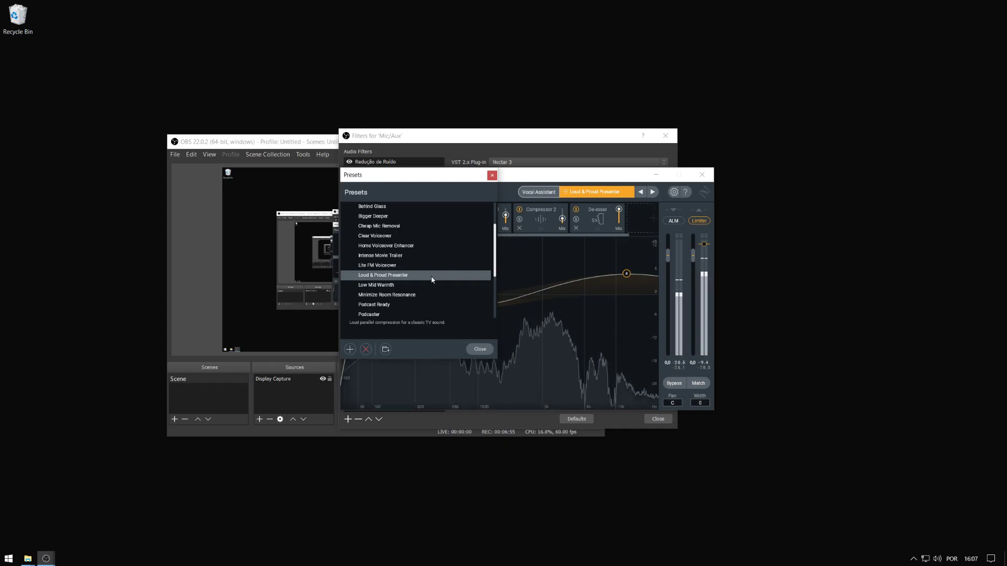
Step: Try out the Podcaster, Podcast Ready and Radio Commercial presets from the Dialogue category
scroll(420, 279, down, 1)
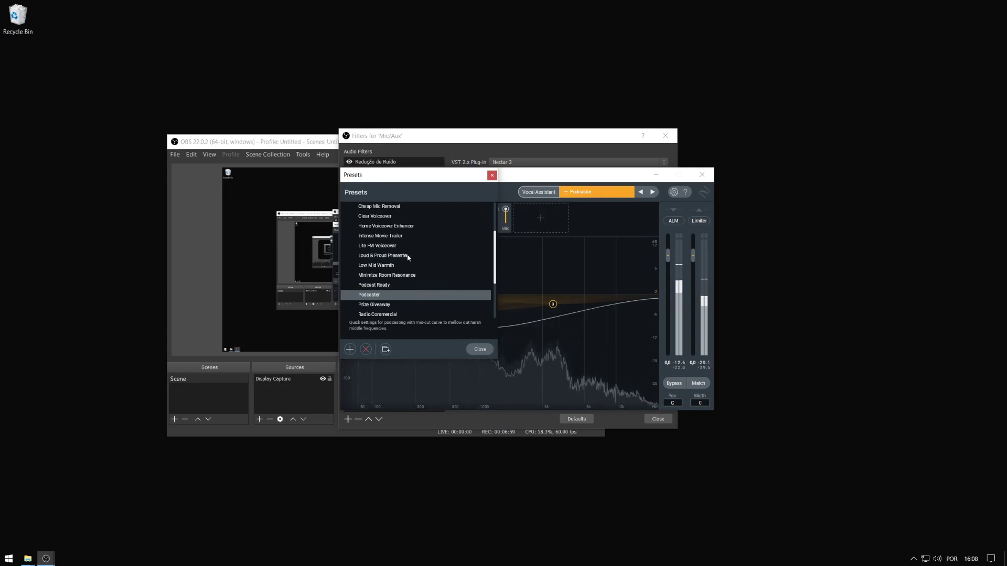
click(379, 287)
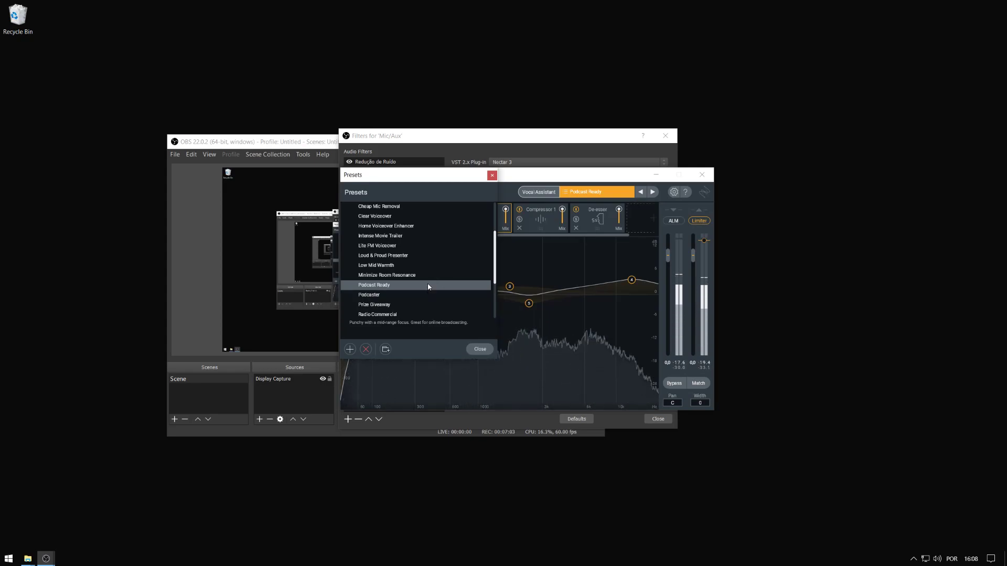
scroll(399, 304, down, 1)
click(388, 306)
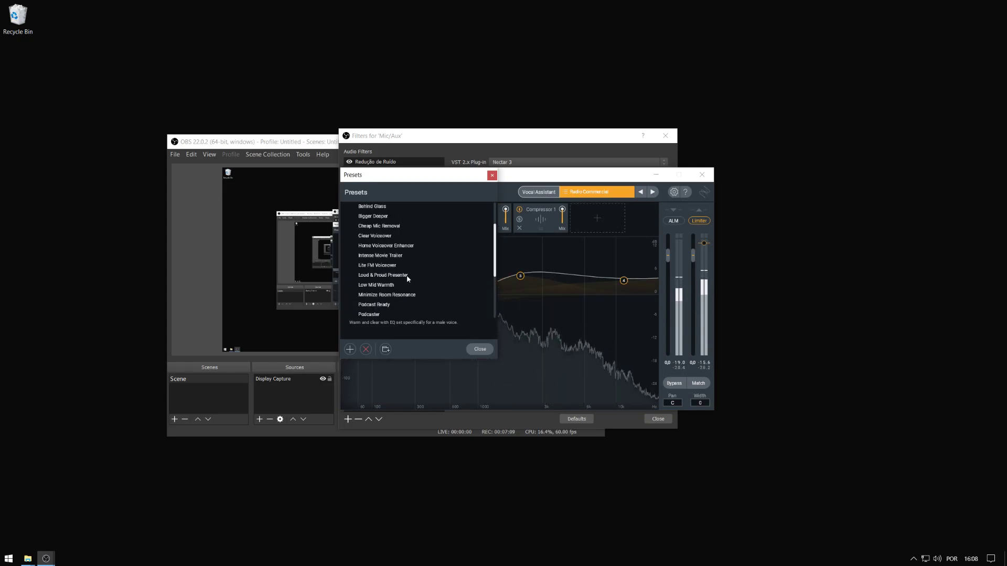
Step: Switch back to the Loud & Proud Presenter preset and close the preset browser
scroll(410, 269, up, 3)
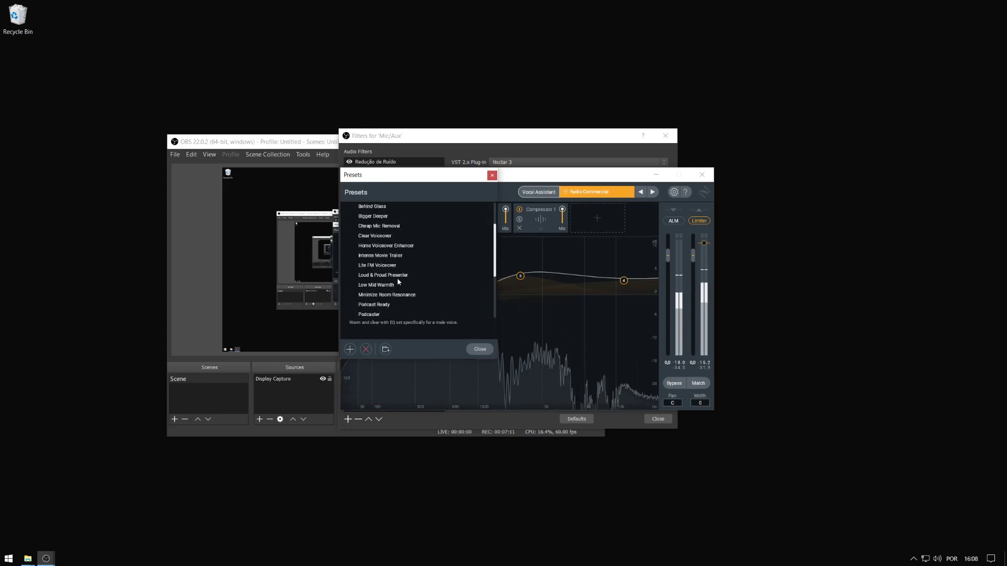
click(404, 279)
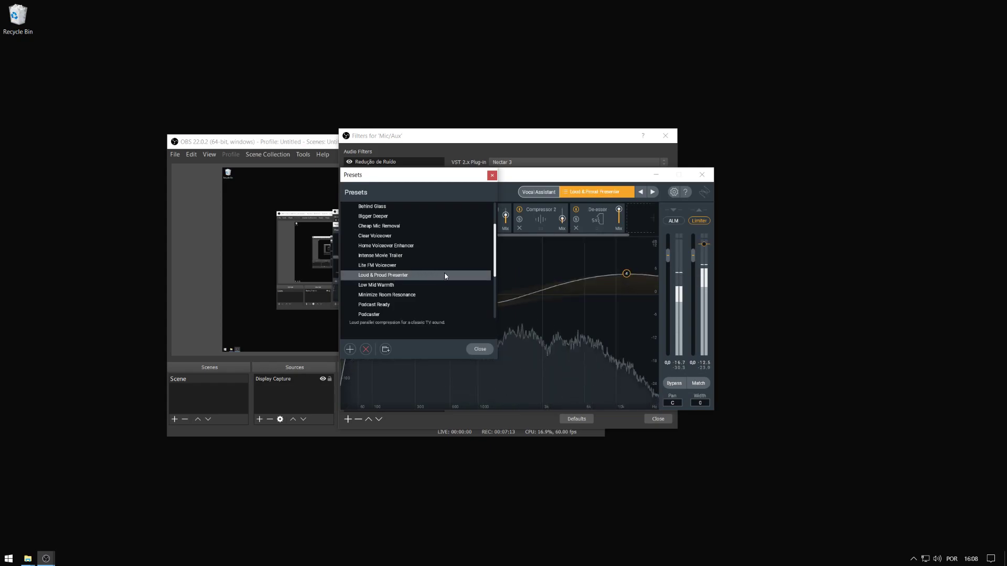
click(479, 349)
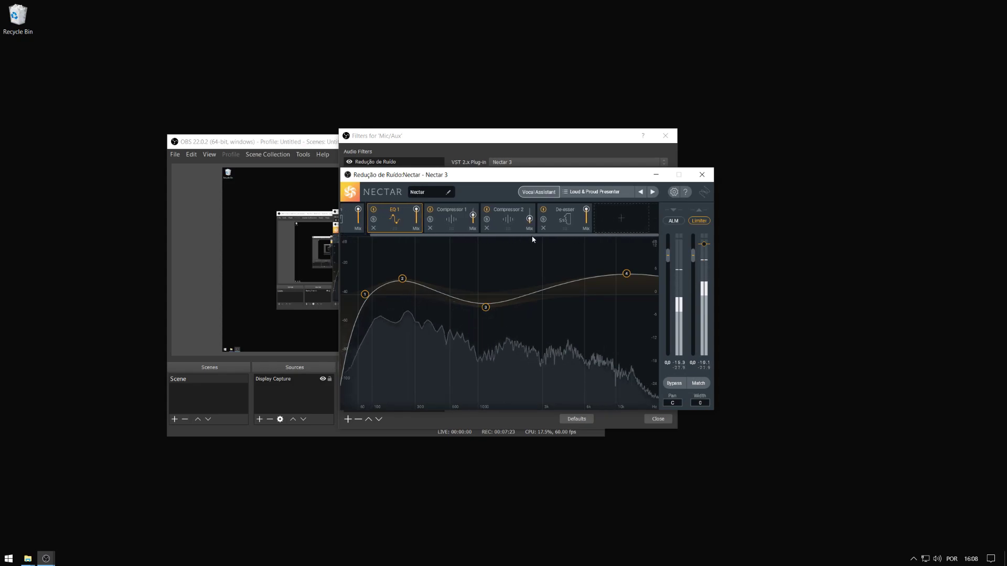
Step: Add a Gate module at the end of the Nectar effect chain and set its open threshold to about -47.3 dB
drag(457, 237, 408, 237)
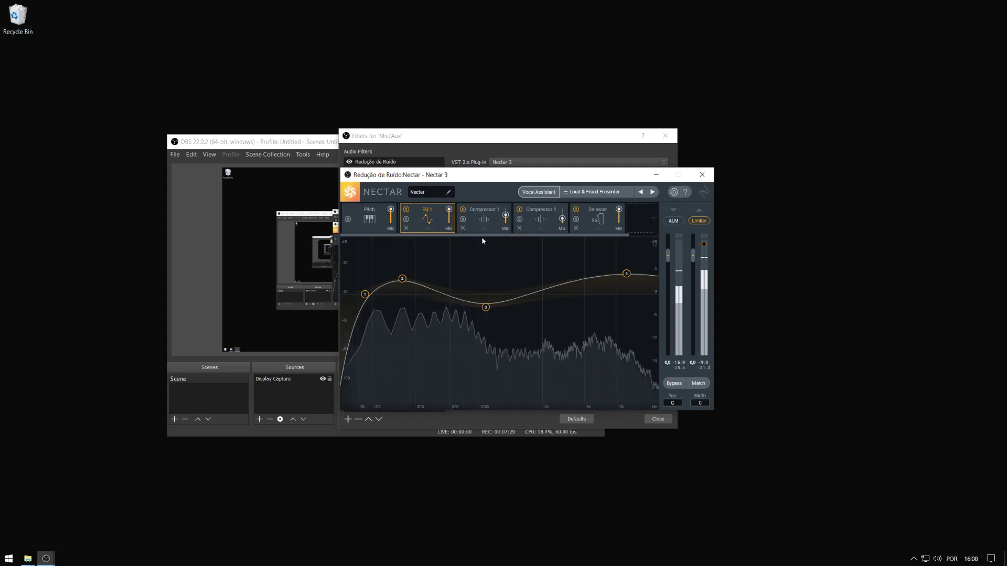
drag(481, 237, 544, 243)
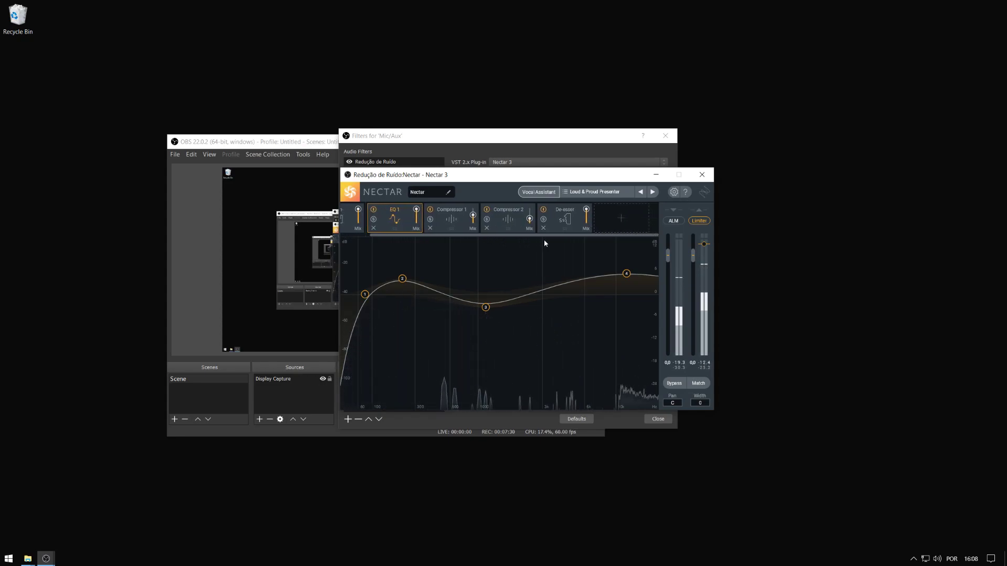
click(621, 221)
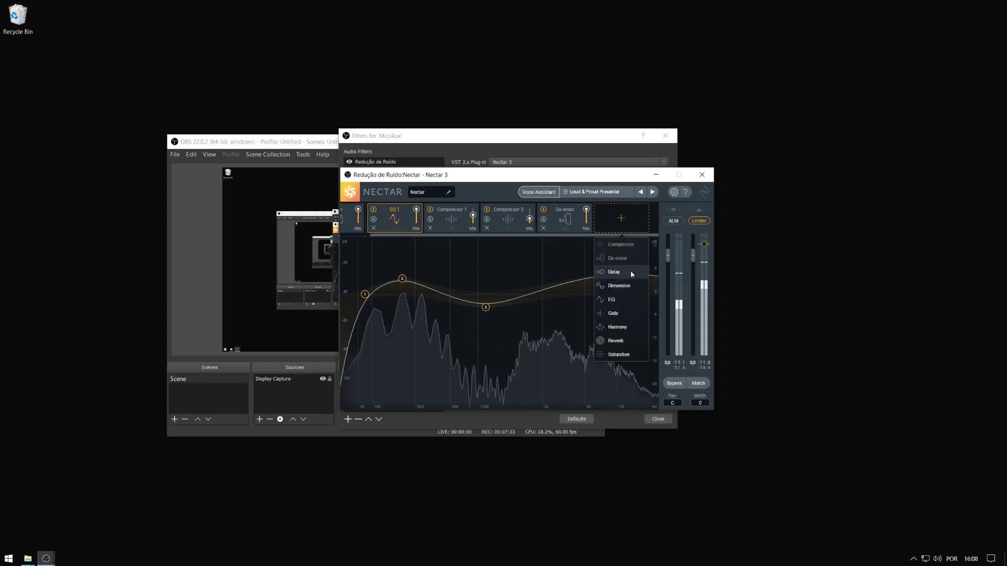
click(624, 312)
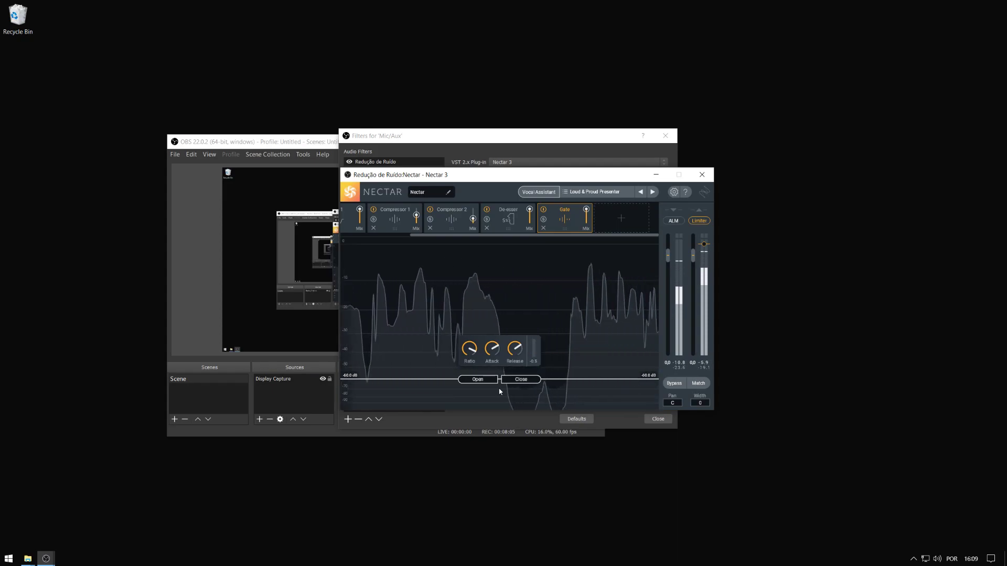
drag(477, 378, 476, 366)
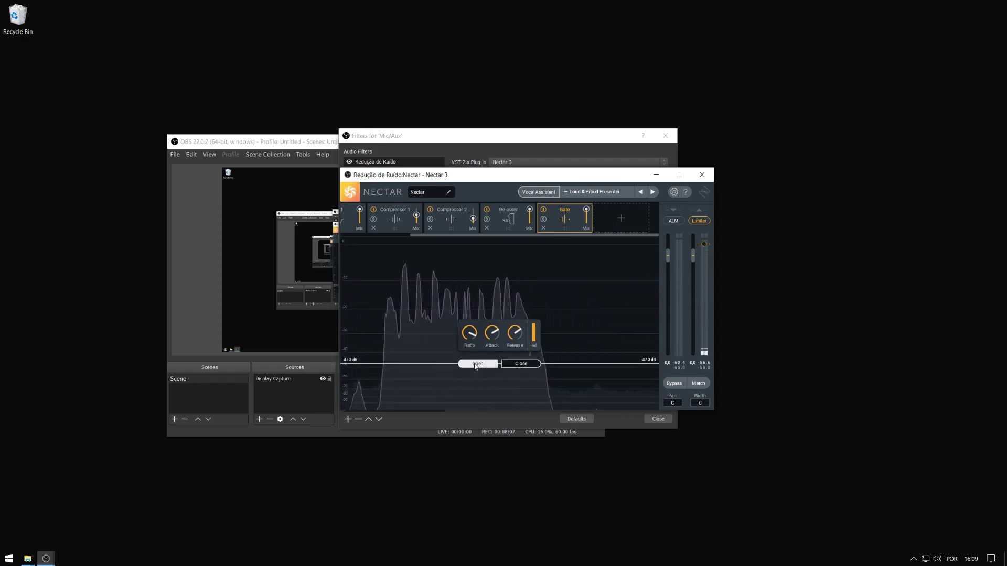